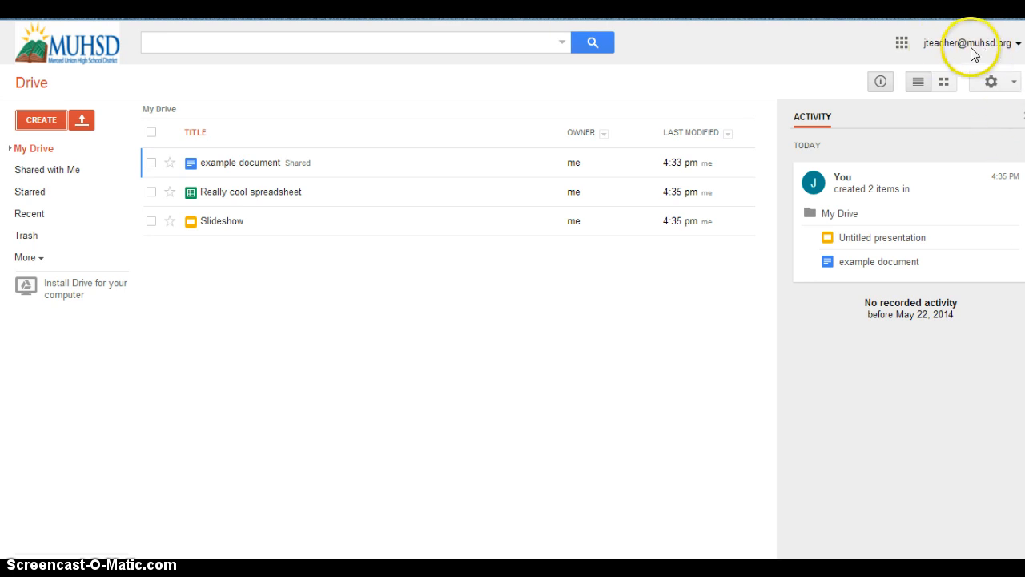
left_click(903, 42)
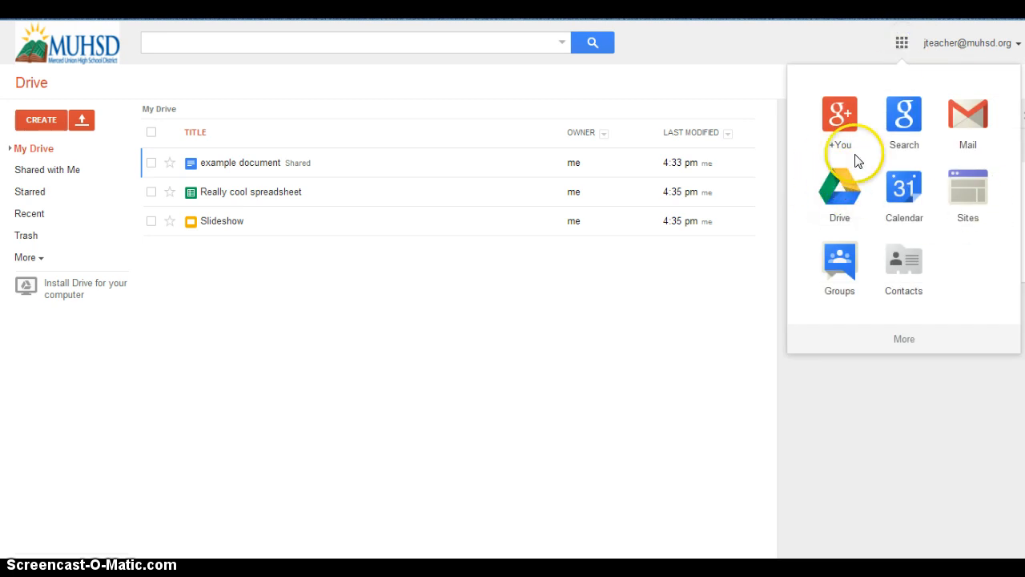
left_click(585, 328)
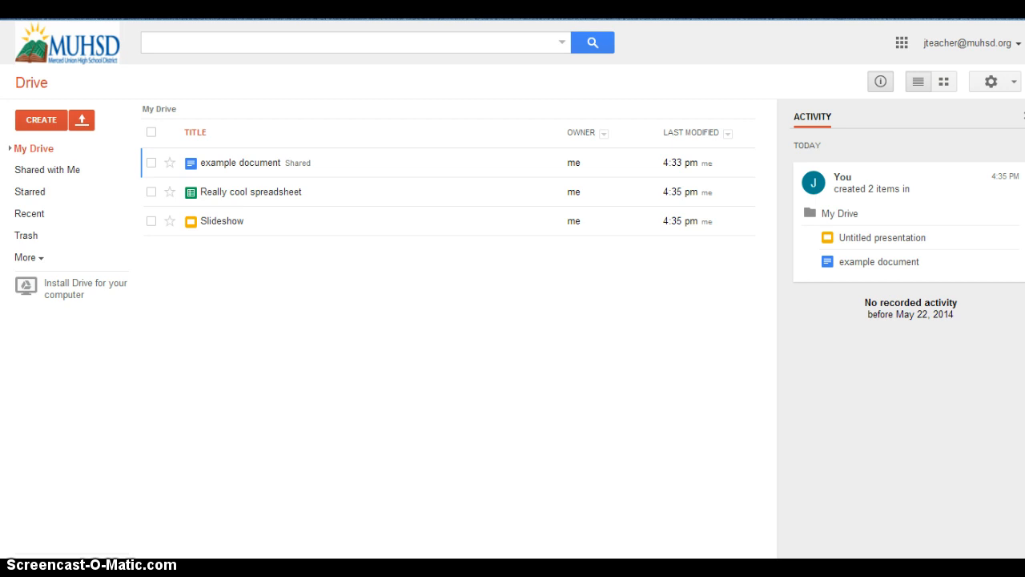
- Hide the activity pane and display the My Drive files as a grid
left_click(1022, 116)
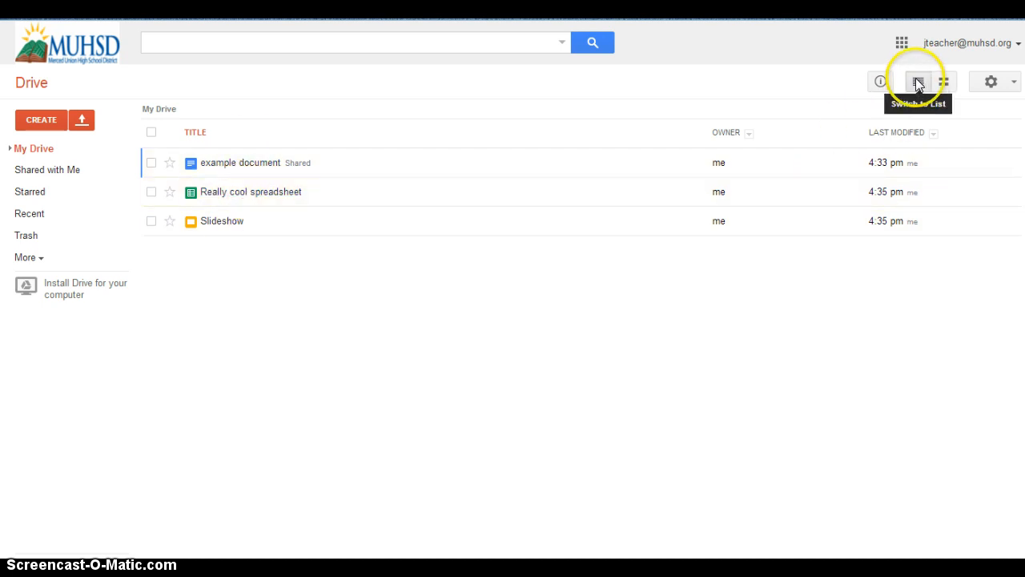
left_click(945, 85)
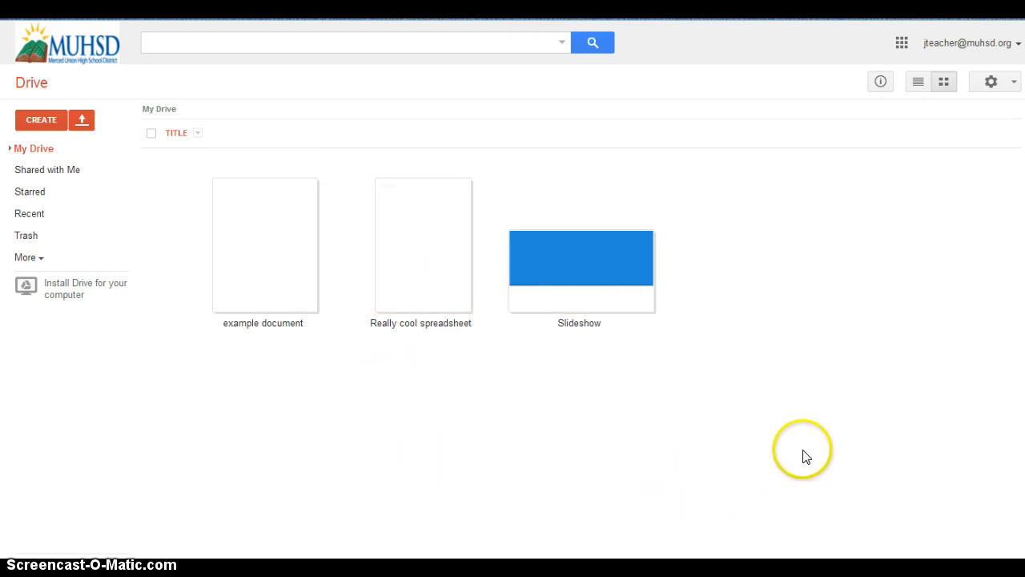
- Enable the upload setting that converts uploaded files to Google Docs format
left_click(1014, 82)
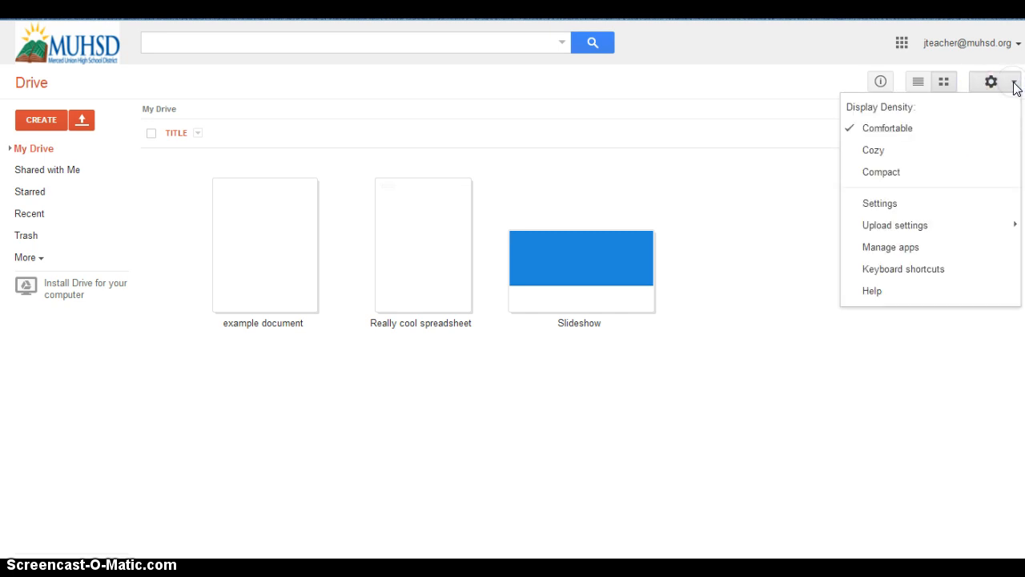
mouse_move(935, 225)
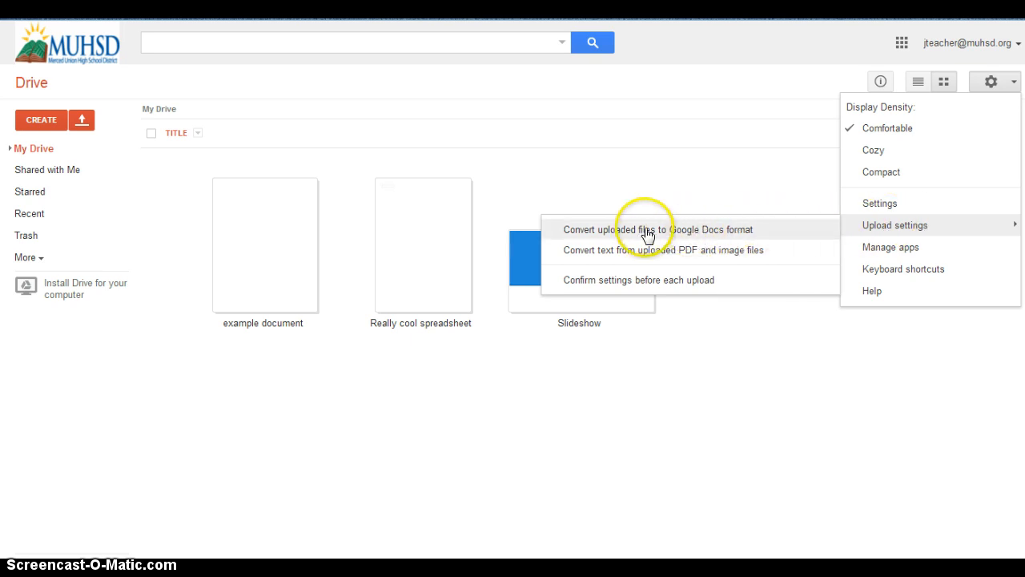
left_click(561, 231)
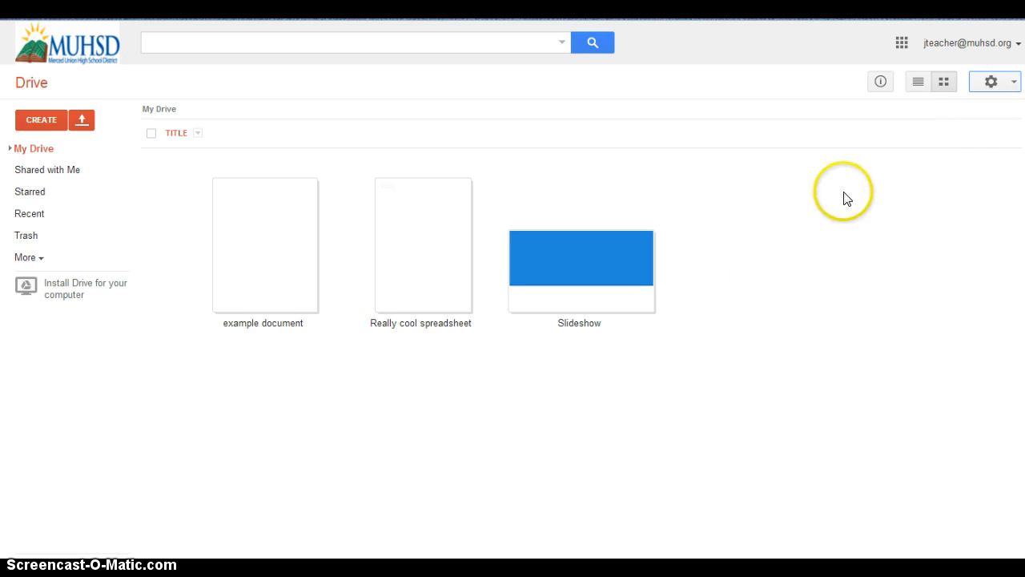
left_click(1013, 82)
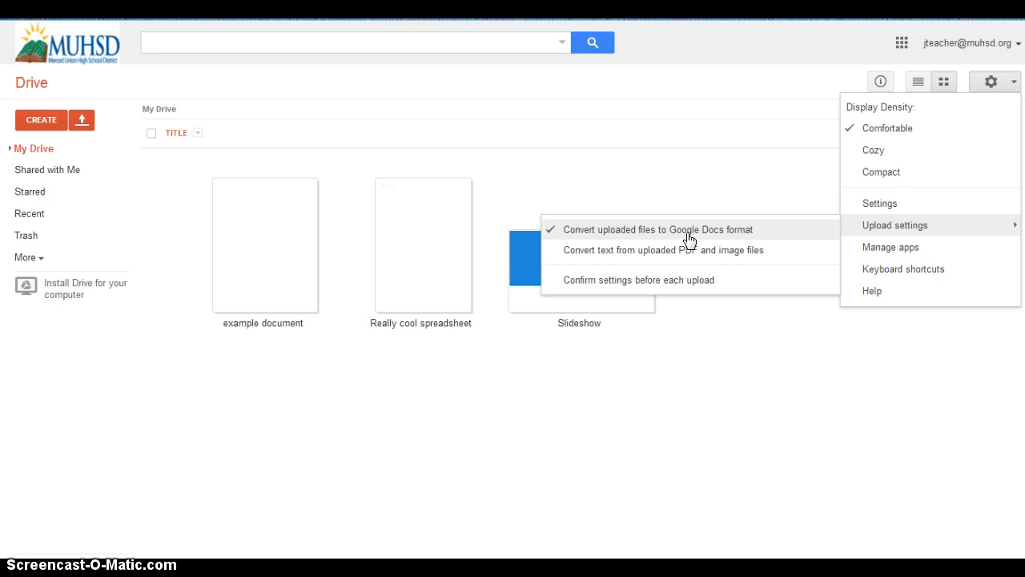
left_click(617, 232)
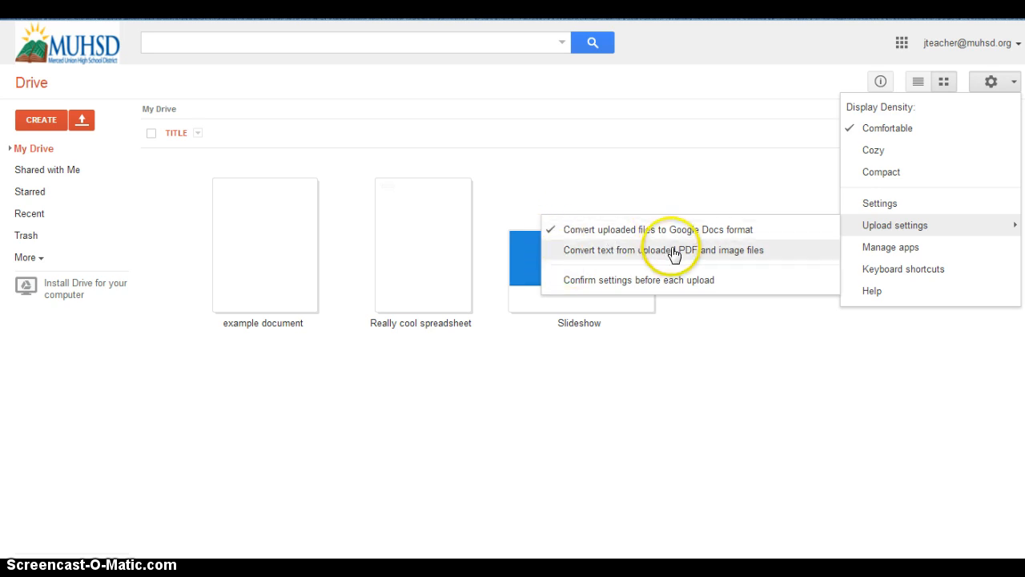
left_click(913, 376)
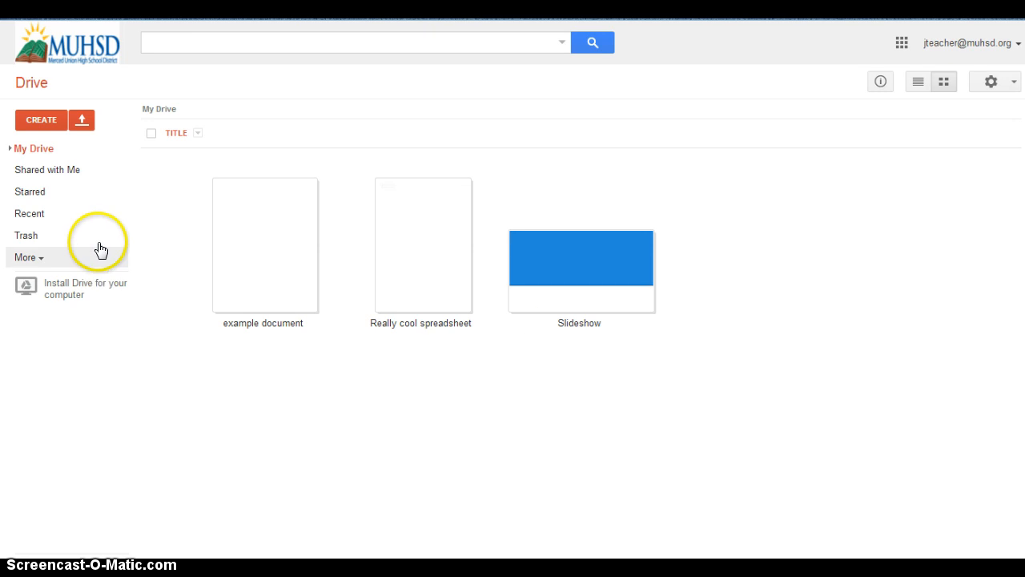
- Browse the catalogue of additional apps that can be connected to Drive, and close it
left_click(41, 121)
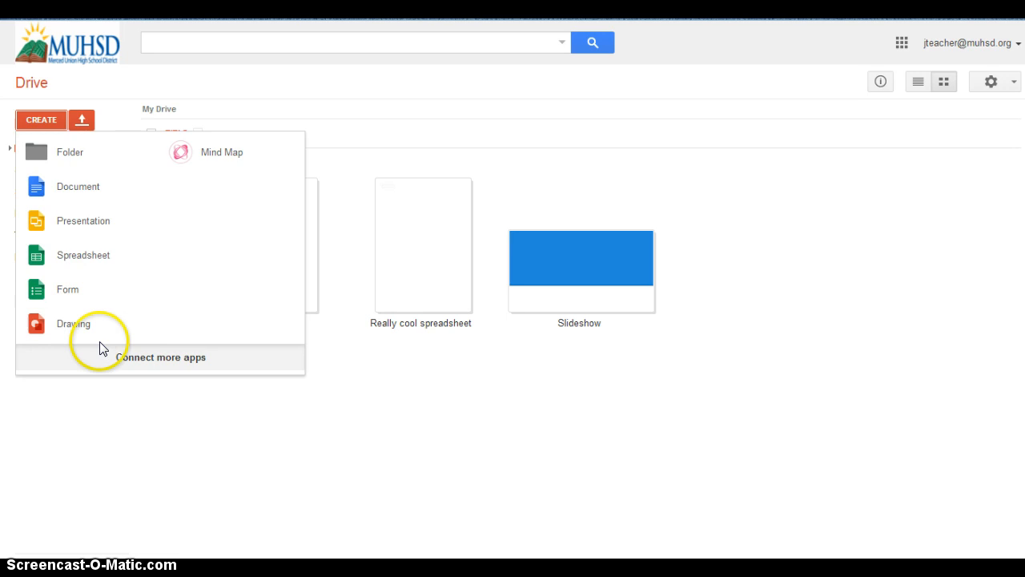
left_click(154, 360)
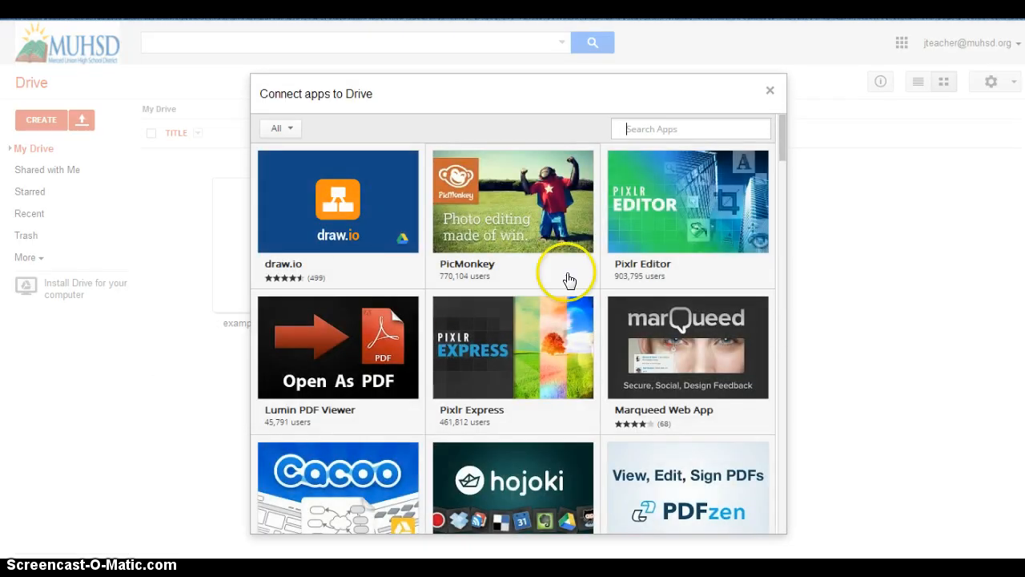
scroll(565, 276, "down", 10)
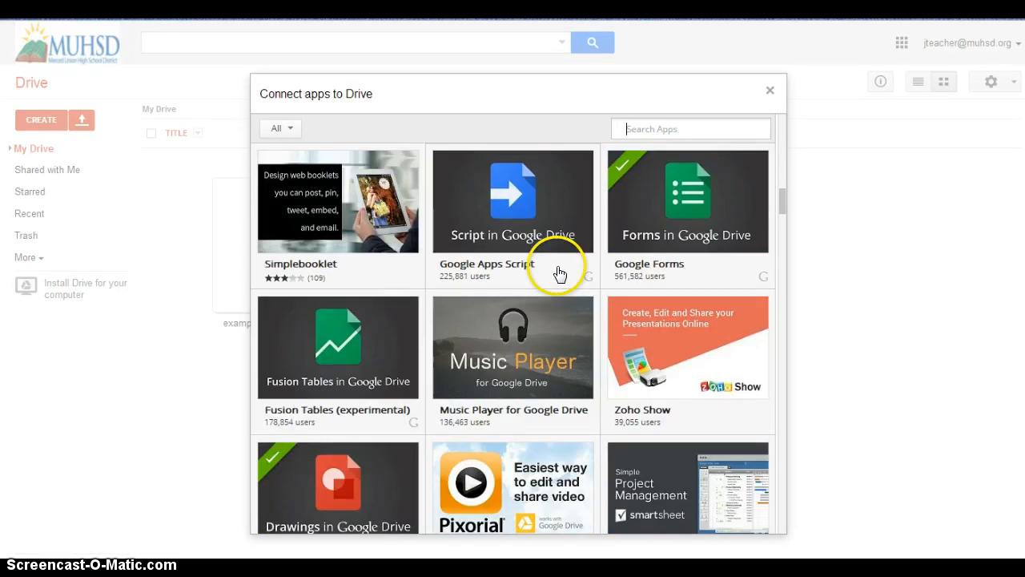
scroll(559, 274, "down", 15)
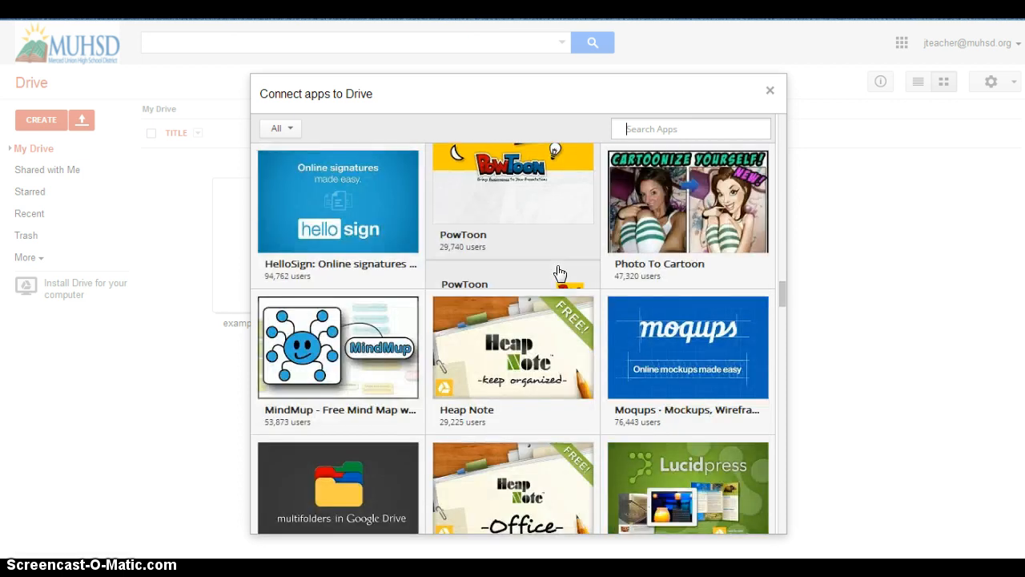
scroll(559, 274, "down", 3)
left_click(769, 91)
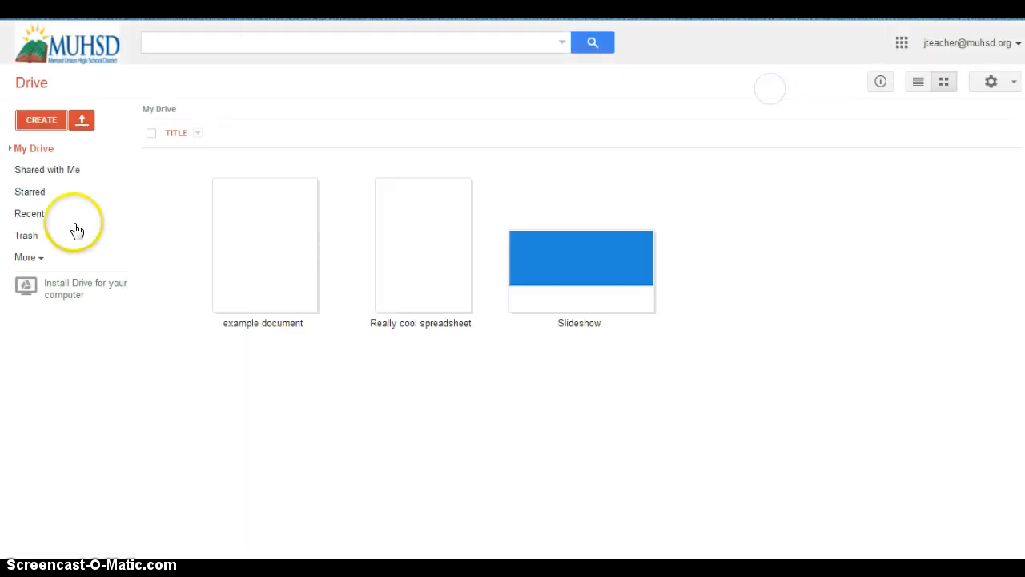
left_click(82, 122)
left_click(108, 178)
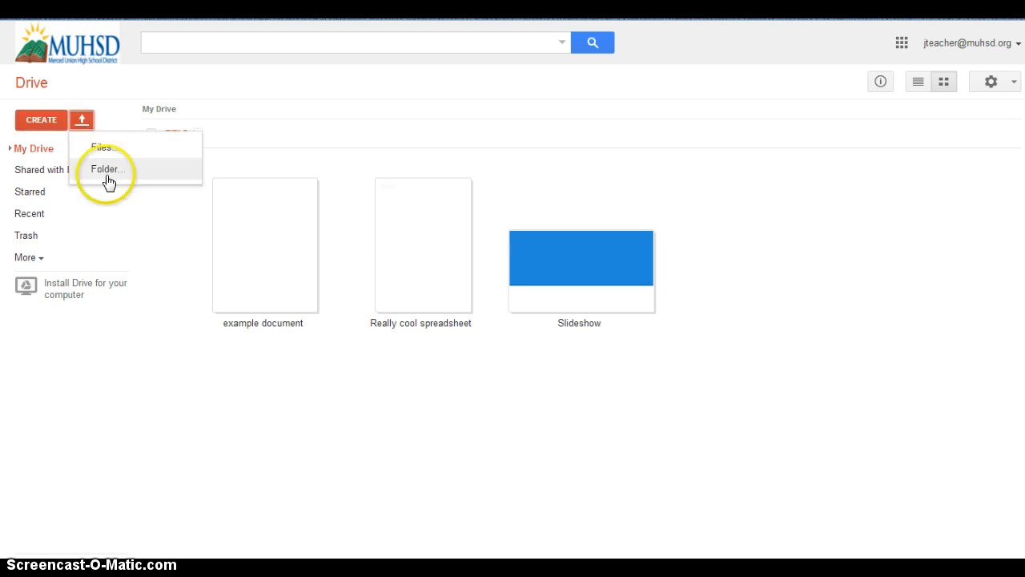
- Expand the My Drive folder tree and create a new folder named "Folder #1" in My Drive
left_click(8, 152)
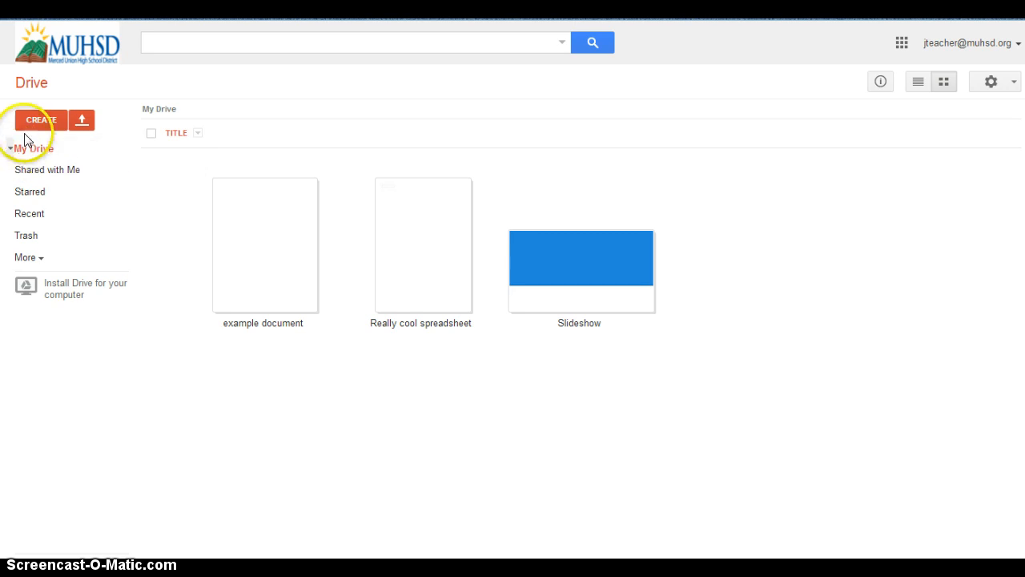
left_click(33, 120)
left_click(58, 158)
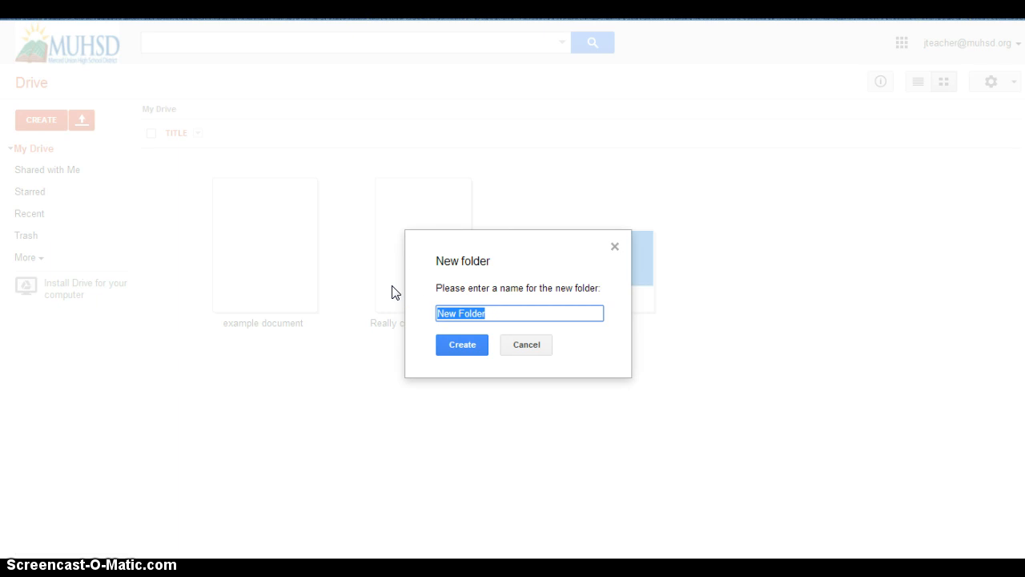
type("Fo")
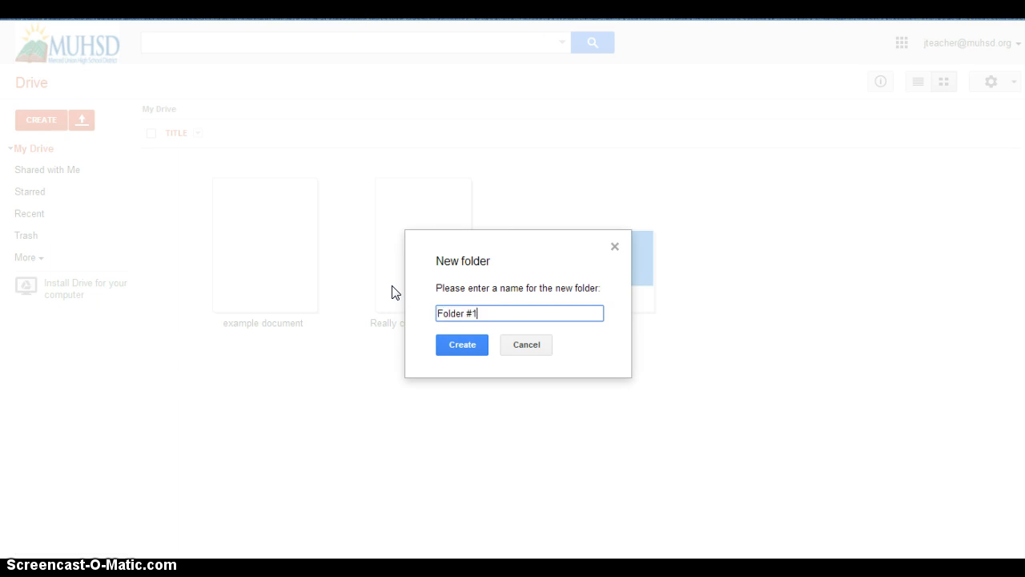
key("Return")
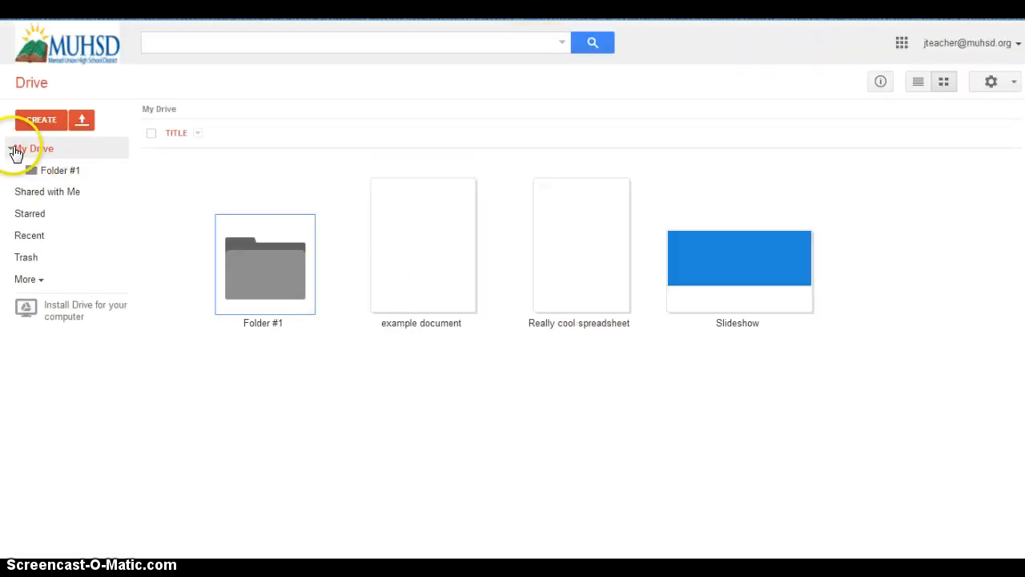
- Create a second folder in My Drive named "Folder #2"
left_click(41, 119)
left_click(60, 160)
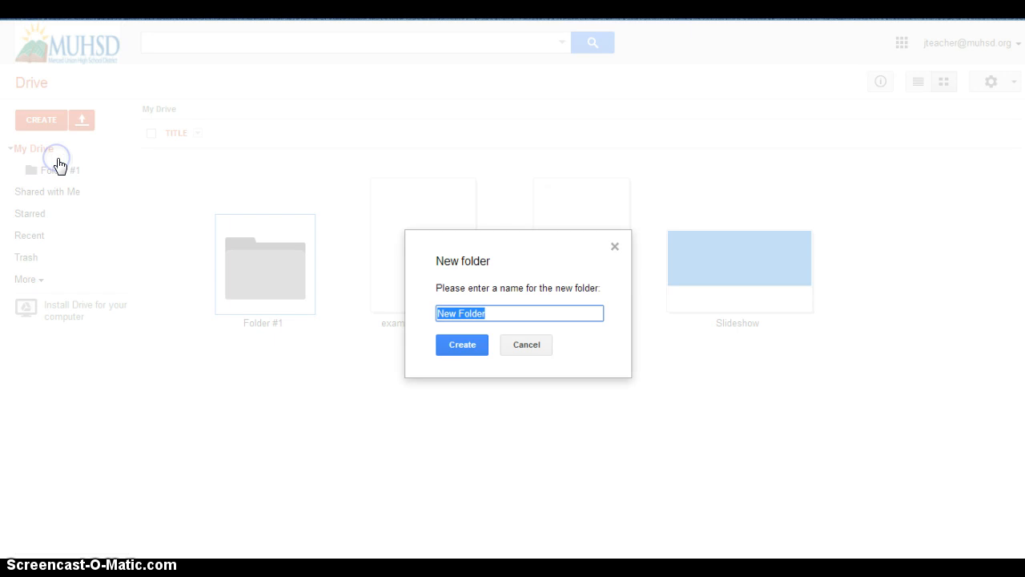
left_click(542, 353)
type("Fo")
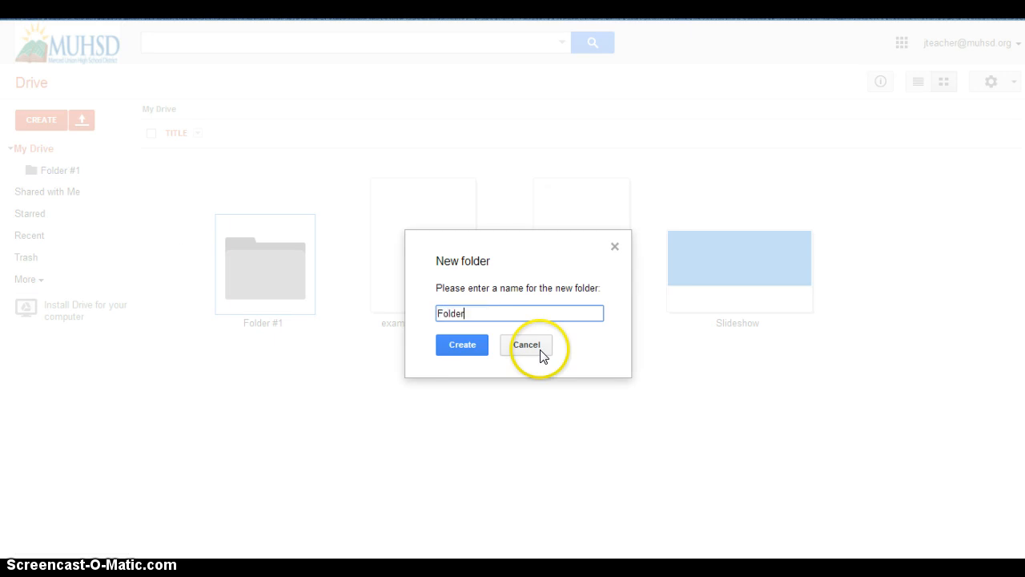
left_click(465, 344)
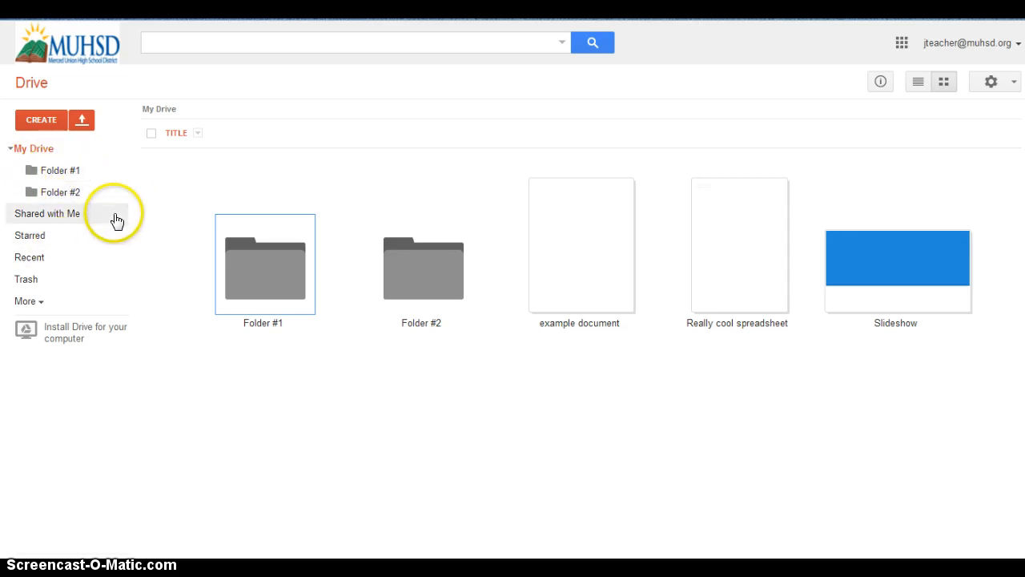
- Change the color of Folder #1 to the red shade Cardinal
left_click(120, 173)
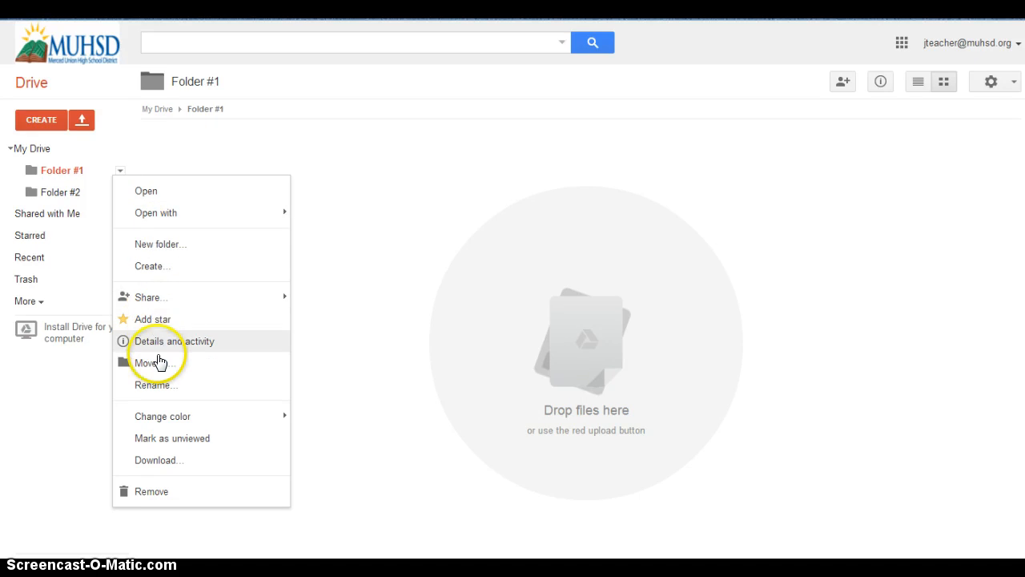
mouse_move(182, 433)
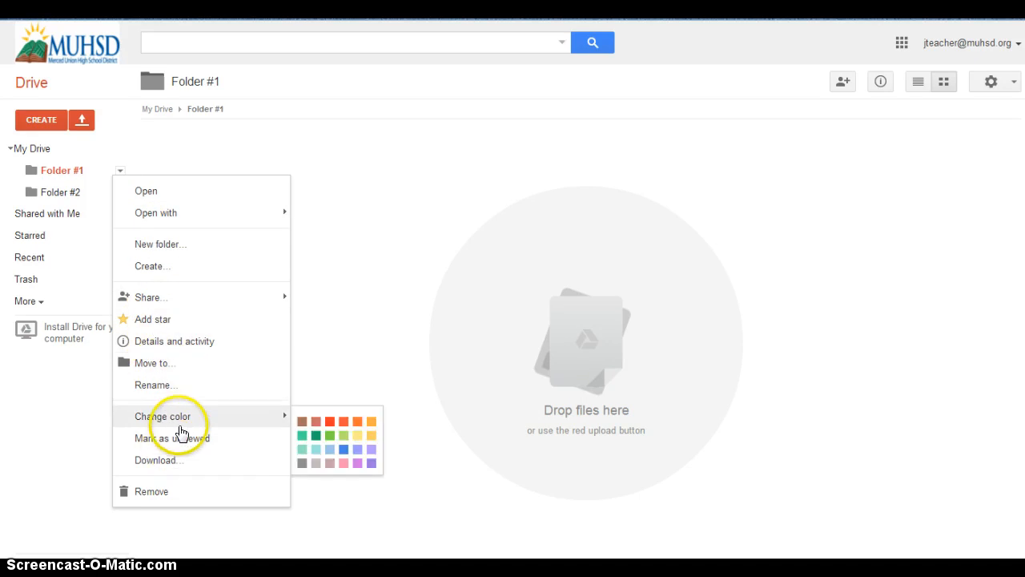
left_click(330, 421)
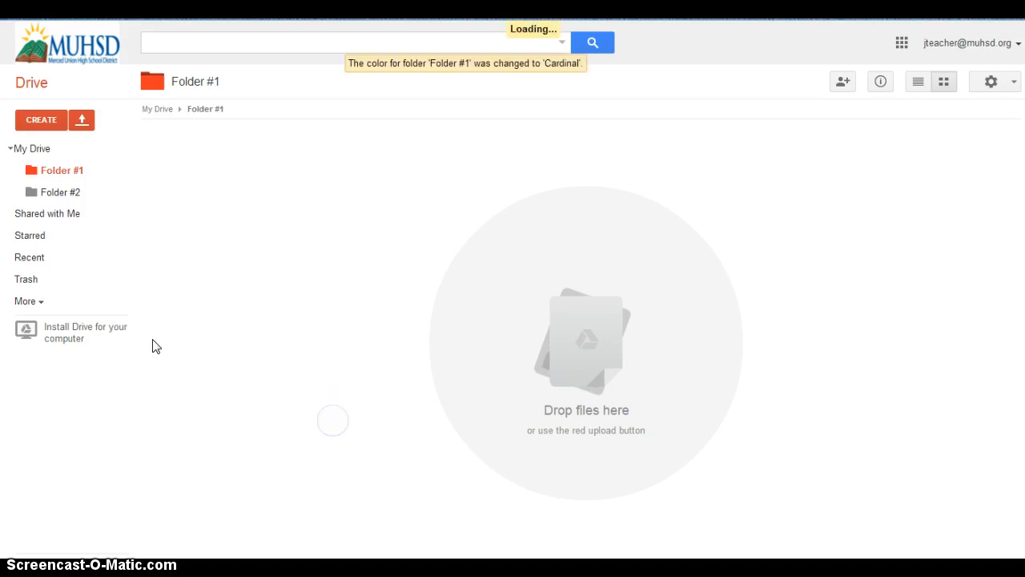
- Change the color of Folder #2 to the blue shade Rainy sky
left_click(119, 193)
mouse_move(197, 440)
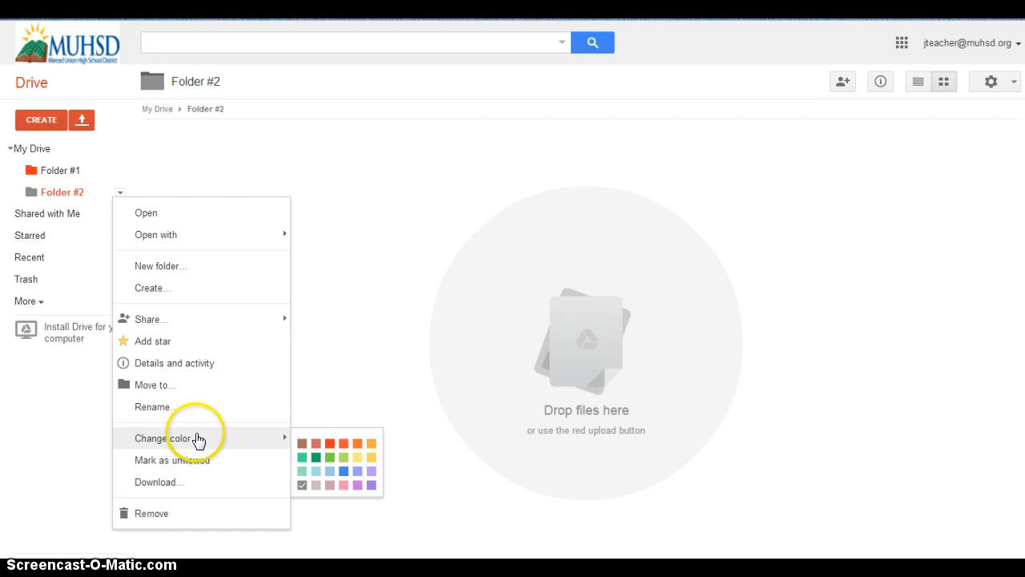
left_click(343, 473)
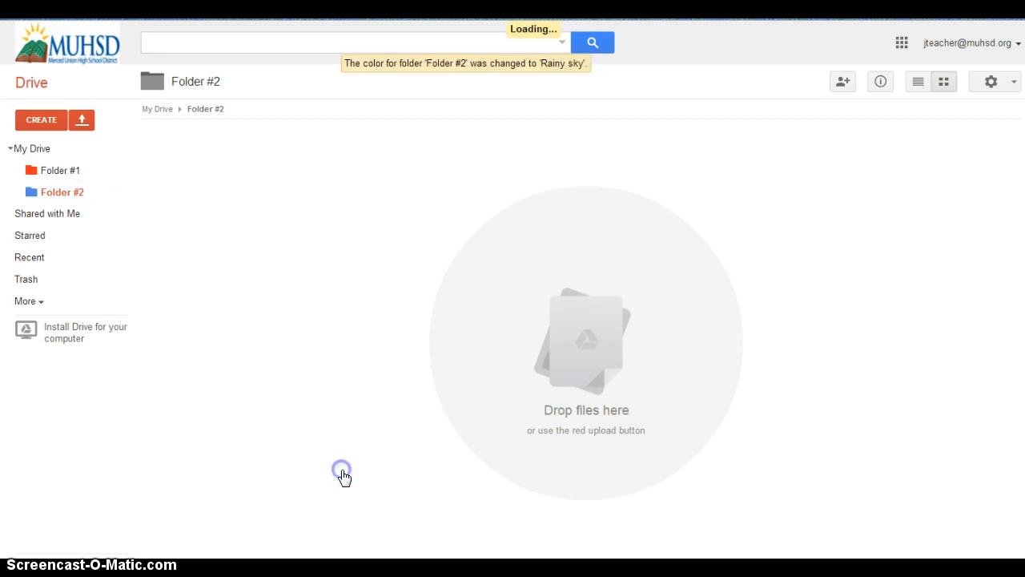
left_click(120, 173)
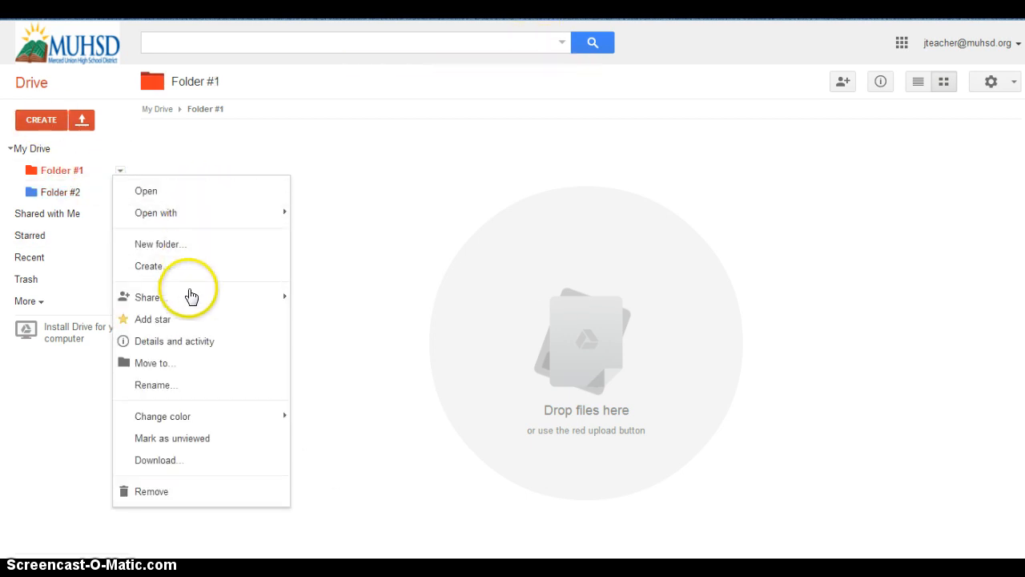
mouse_move(188, 301)
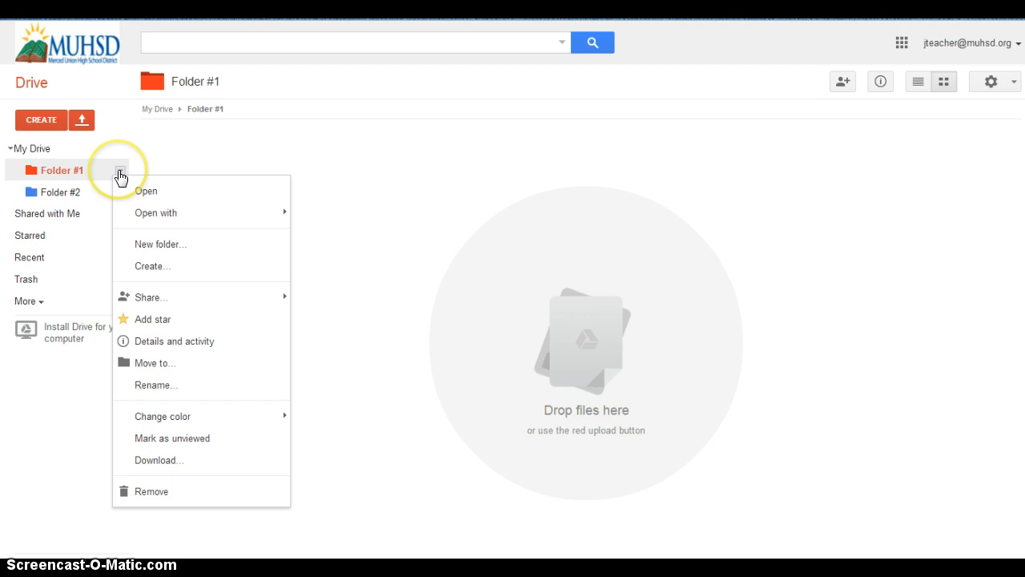
left_click(350, 164)
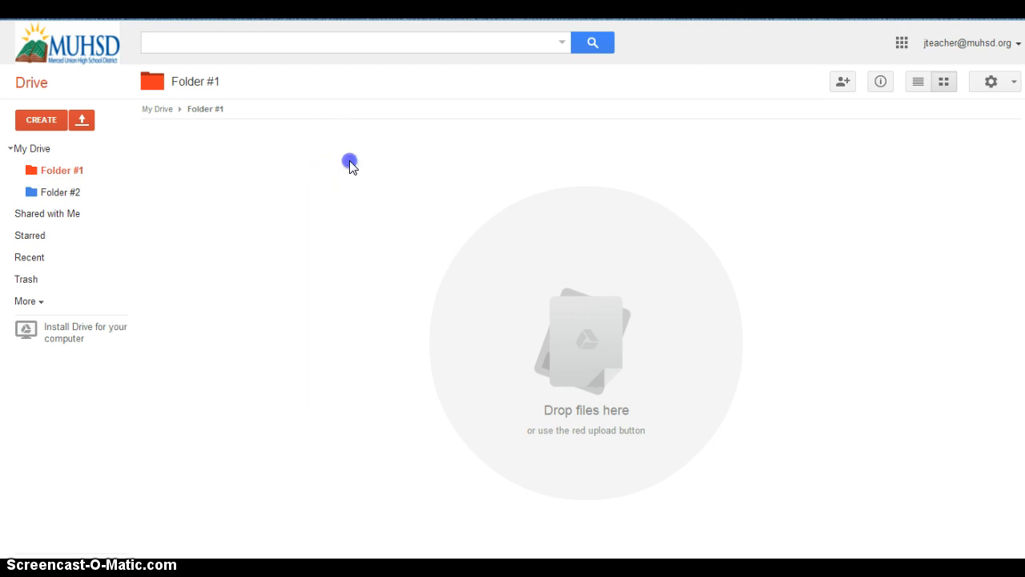
- View the recently opened files and the Trash, and reveal the additional Offline and All Items views
left_click(34, 259)
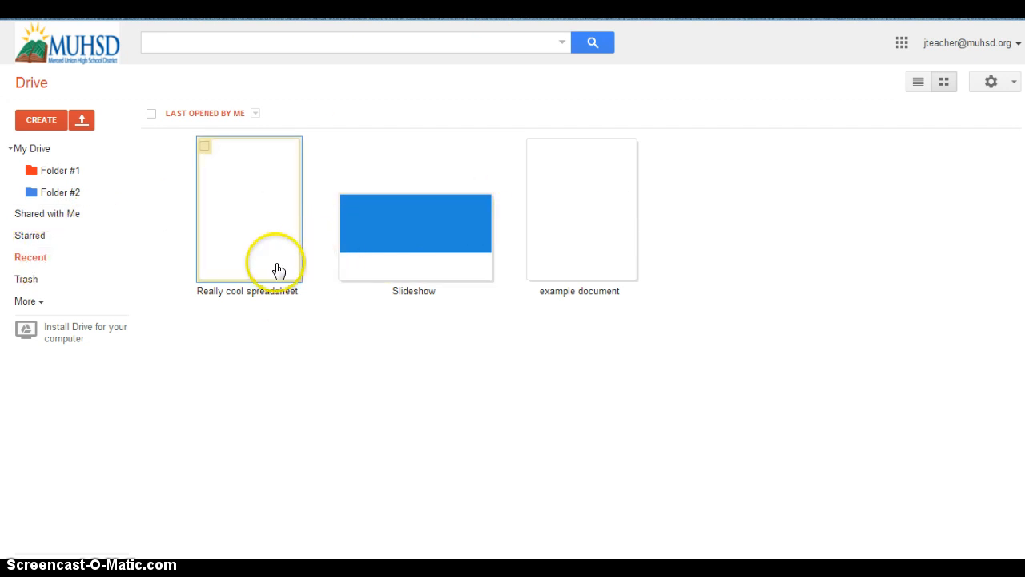
left_click(26, 279)
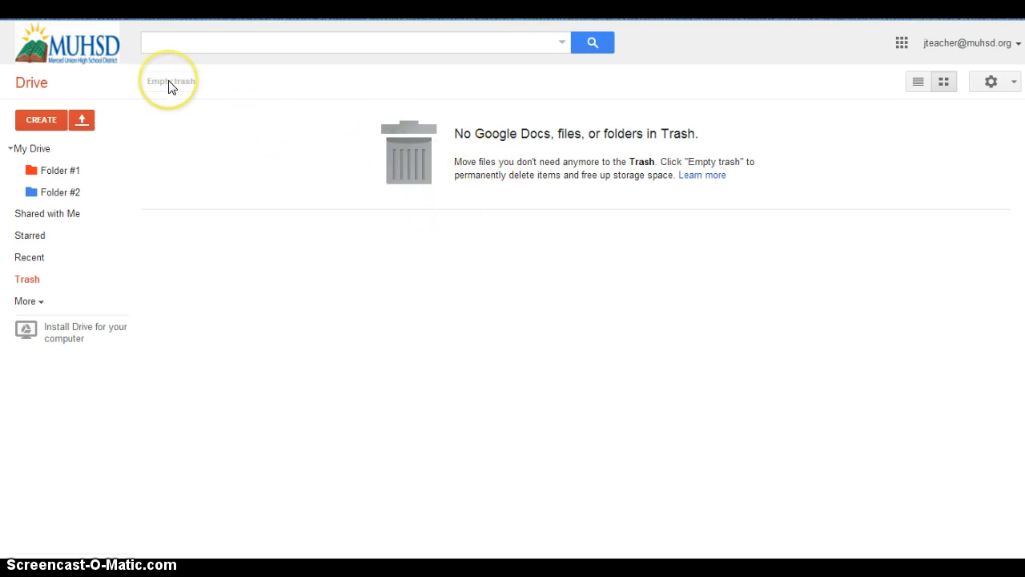
left_click(41, 306)
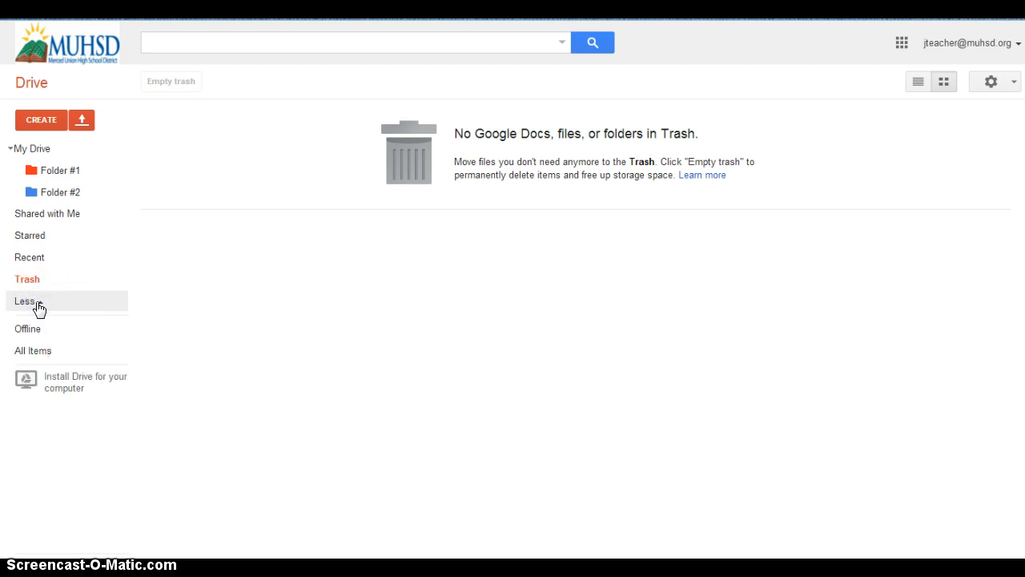
left_click(33, 335)
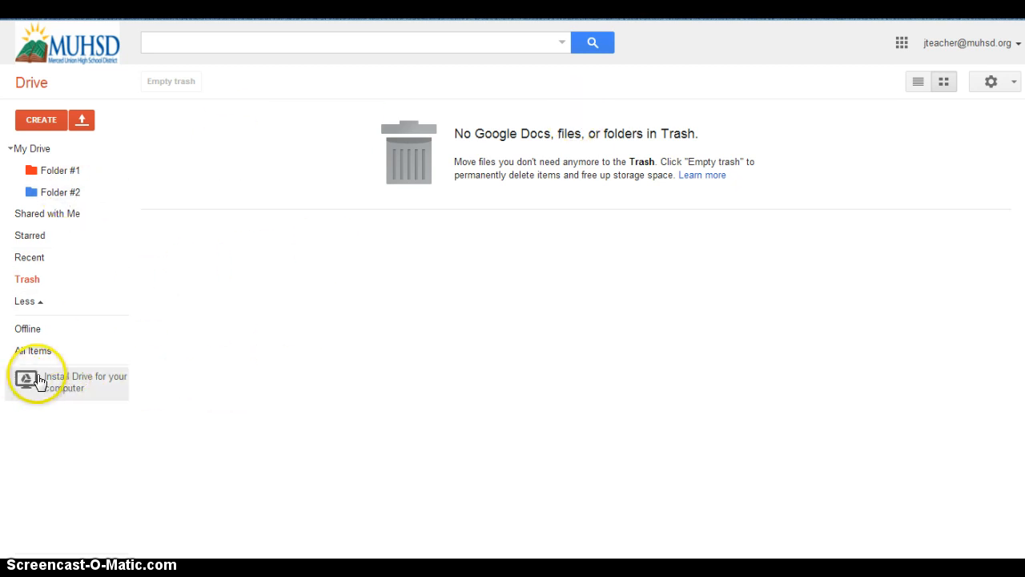
- Collapse the My Drive folder tree, then open My Drive with its contents shown as a list
left_click(9, 149)
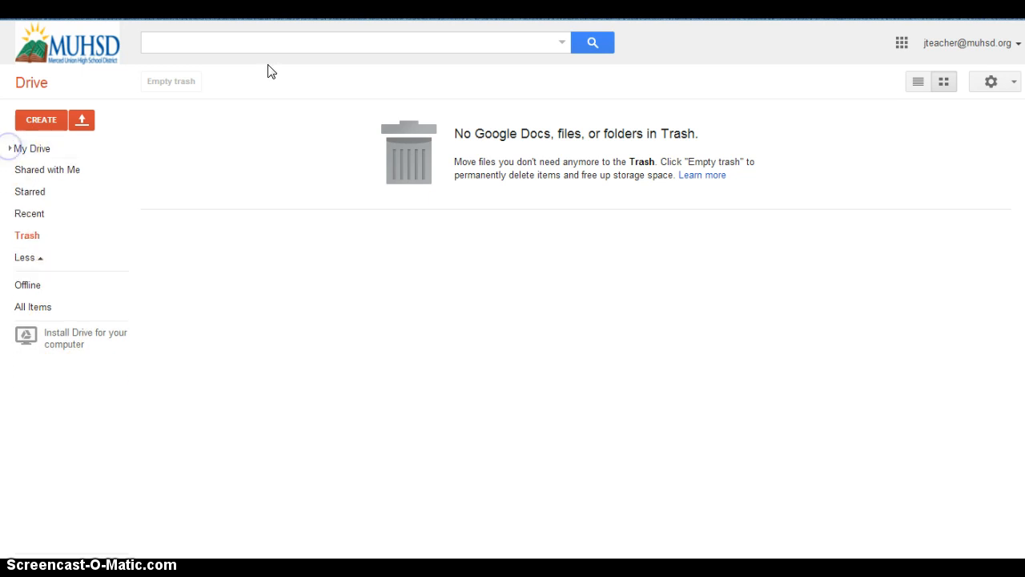
left_click(29, 149)
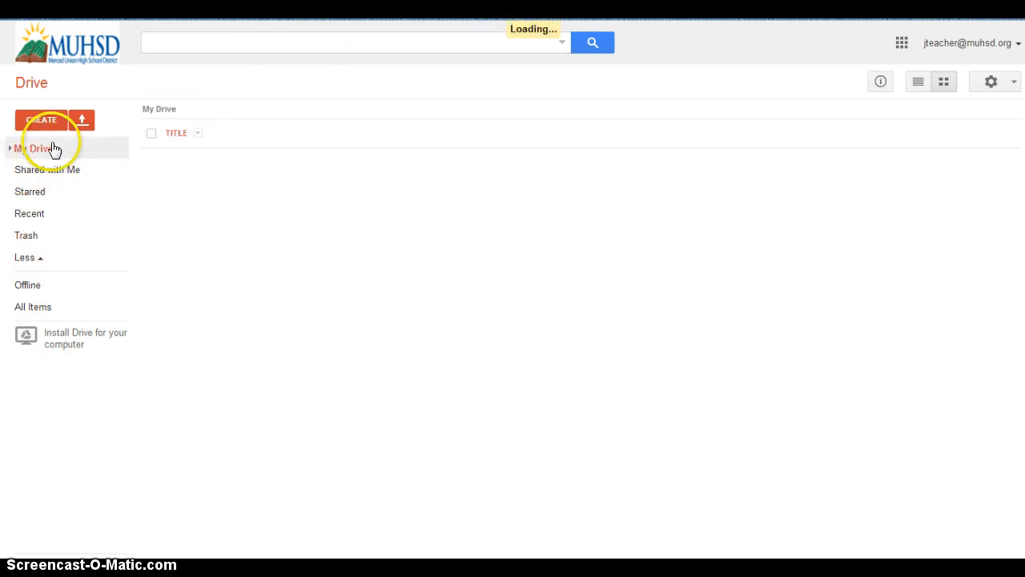
left_click(257, 38)
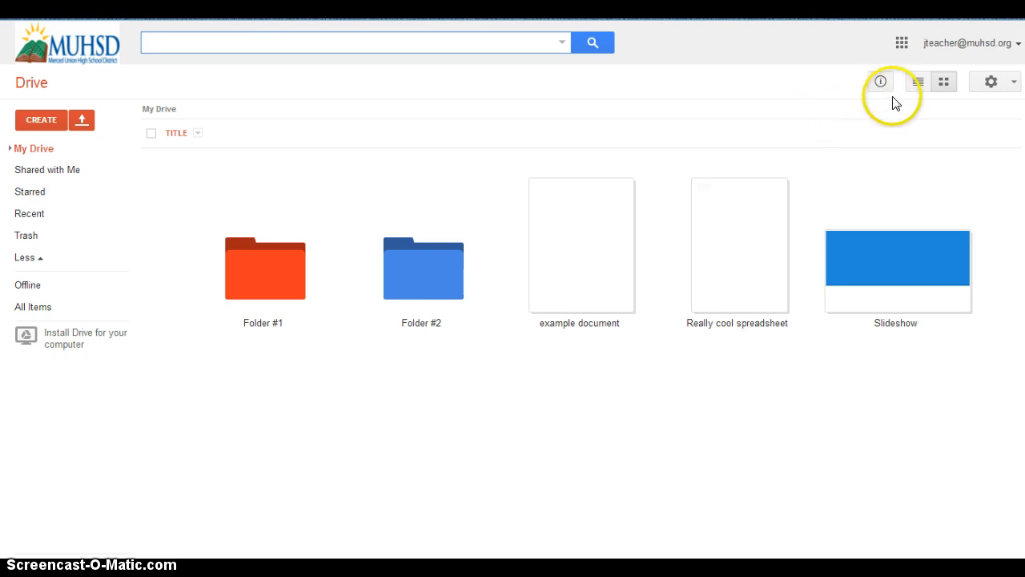
left_click(918, 81)
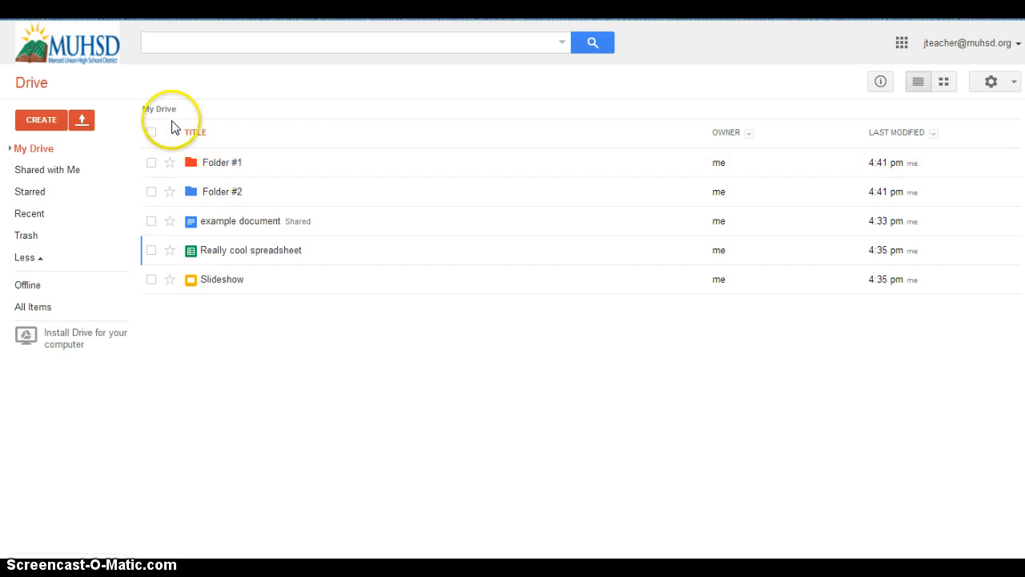
- Search Drive for "really" and view the suggested matches
left_click(206, 40)
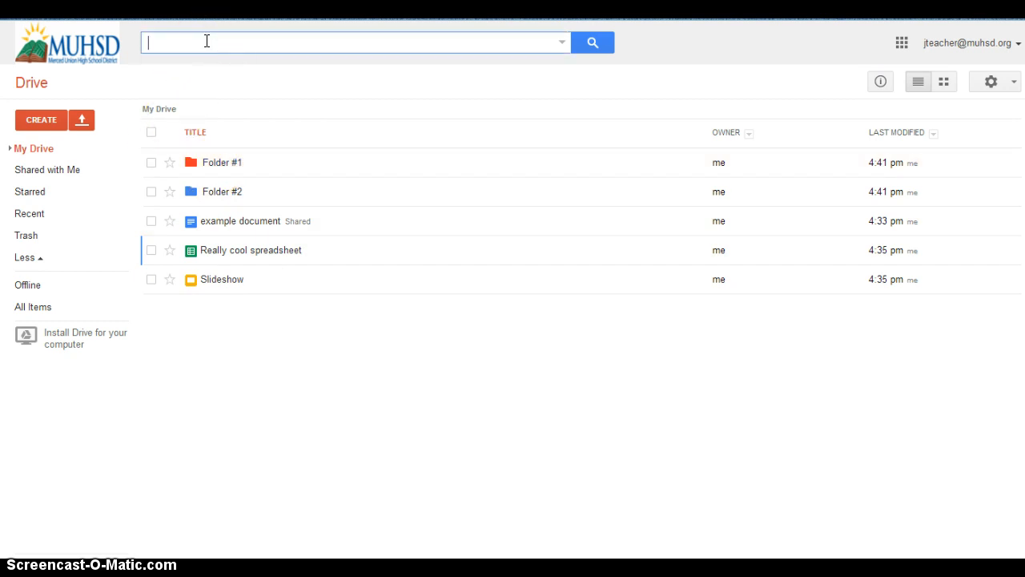
type("really")
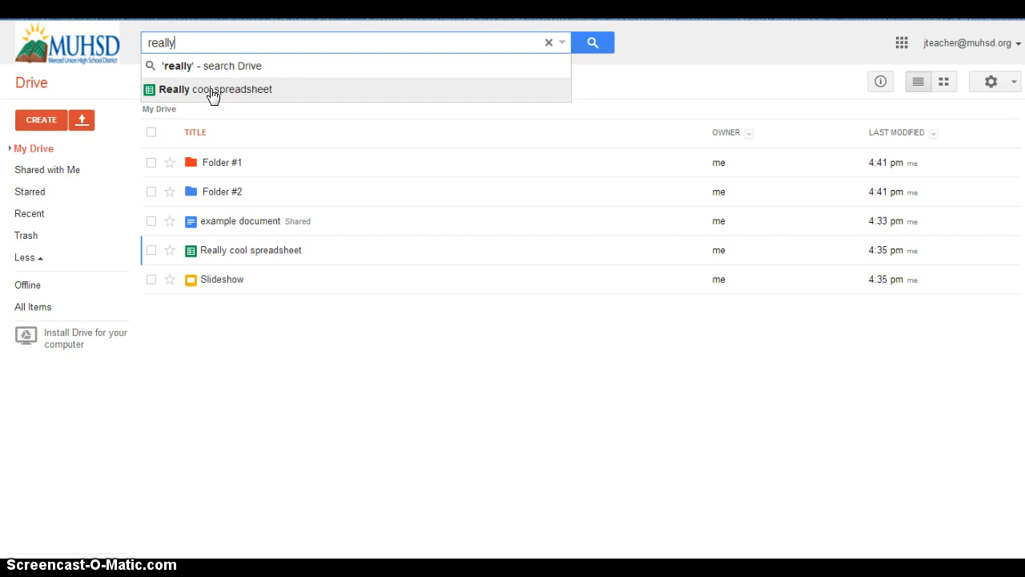
- Expand the My Drive folder tree and move "example document" into Folder #2
left_click(9, 149)
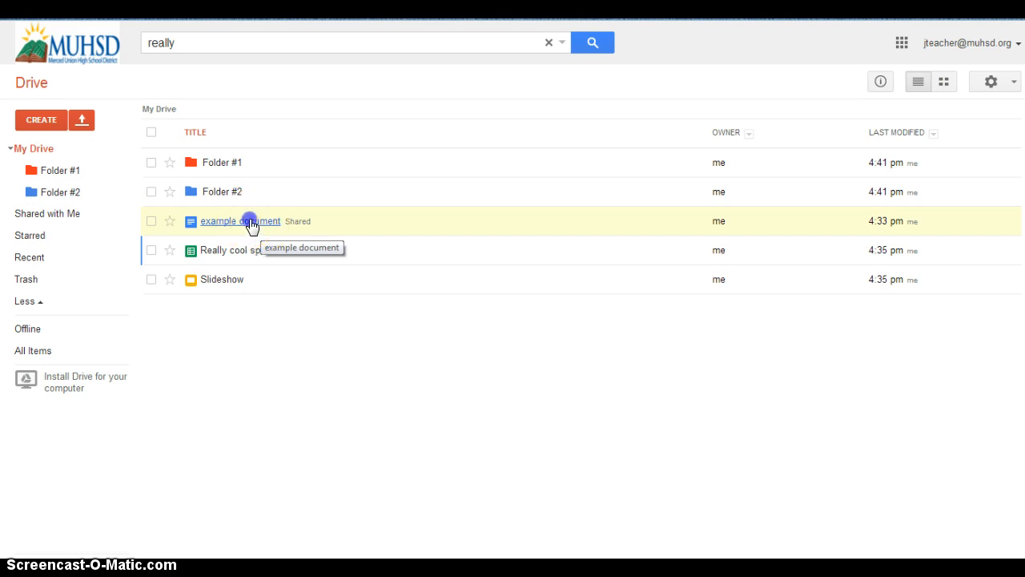
left_click_drag(190, 225, 50, 195)
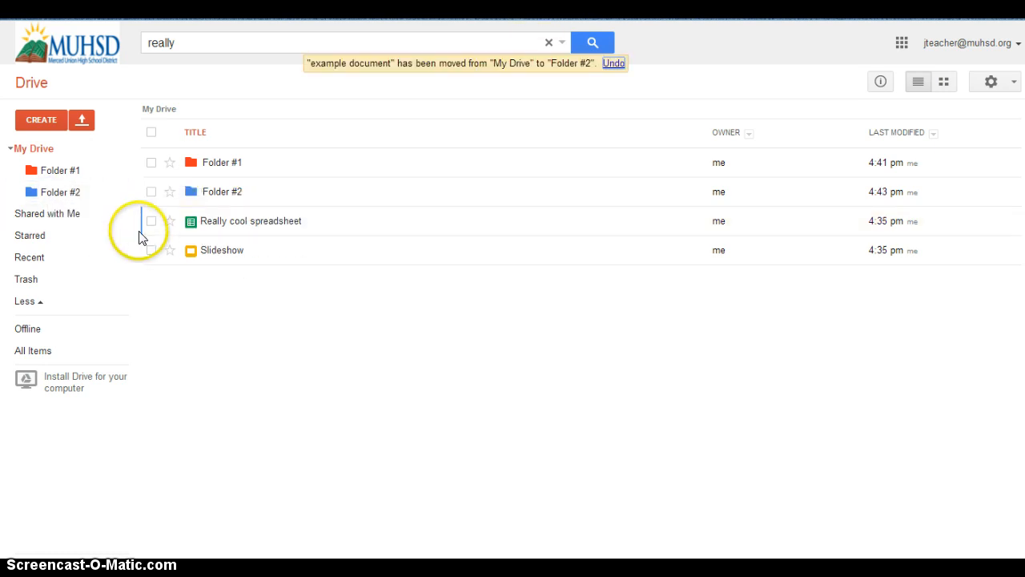
- Select "Really cool spreadsheet" and "Slideshow", move both into Folder #1, and open that folder
left_click(152, 222)
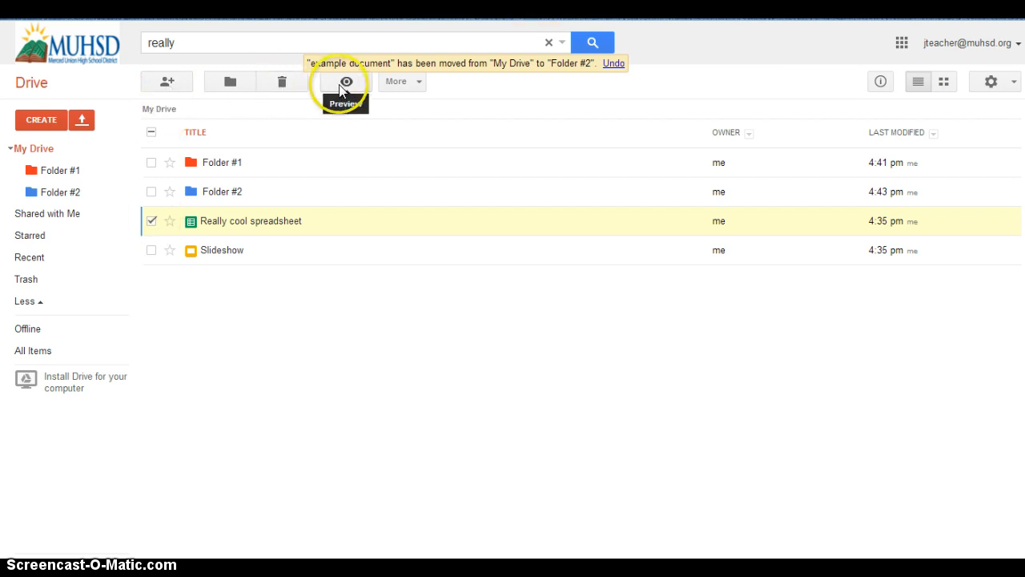
left_click(413, 83)
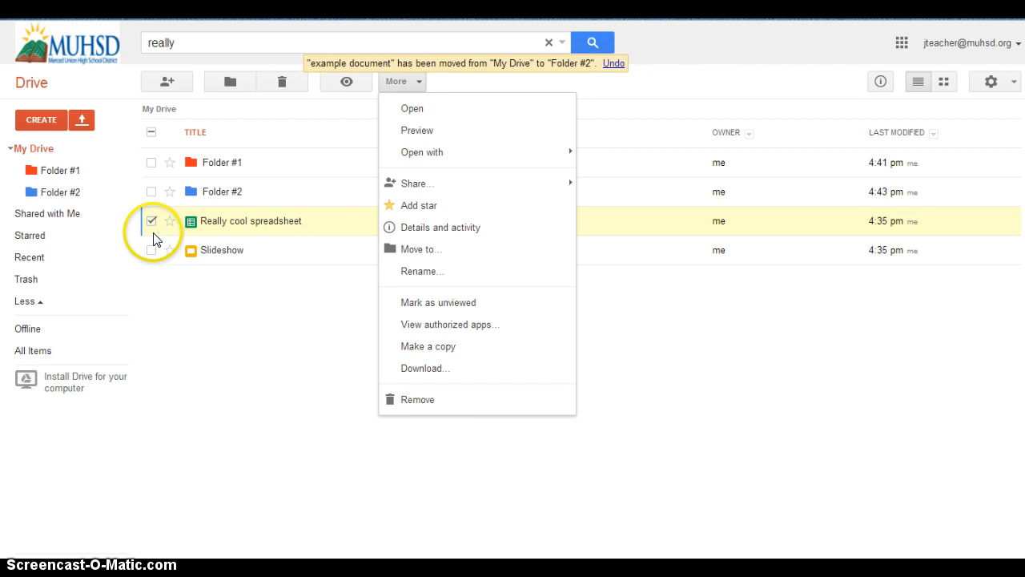
left_click(189, 341)
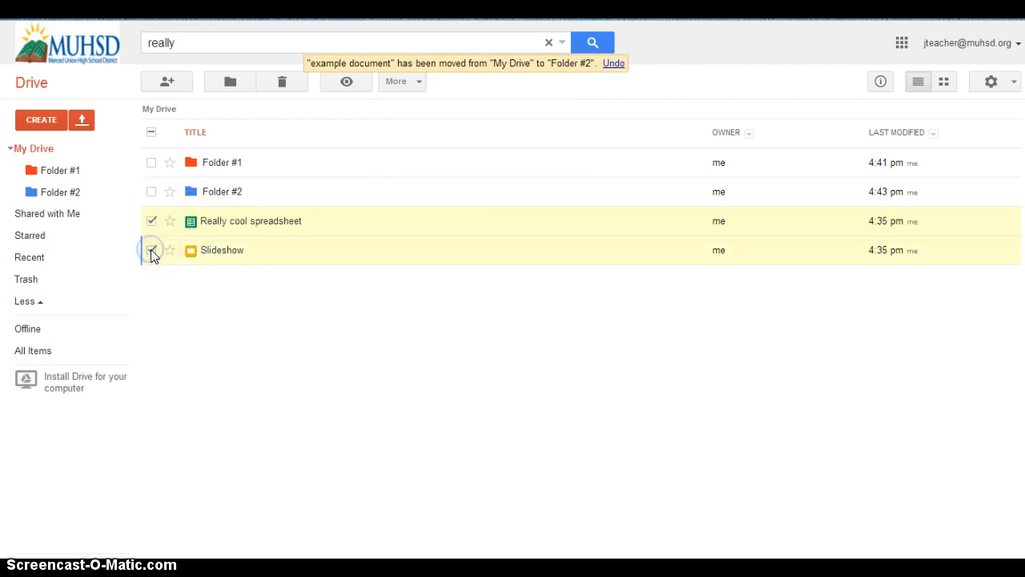
left_click_drag(202, 224, 44, 170)
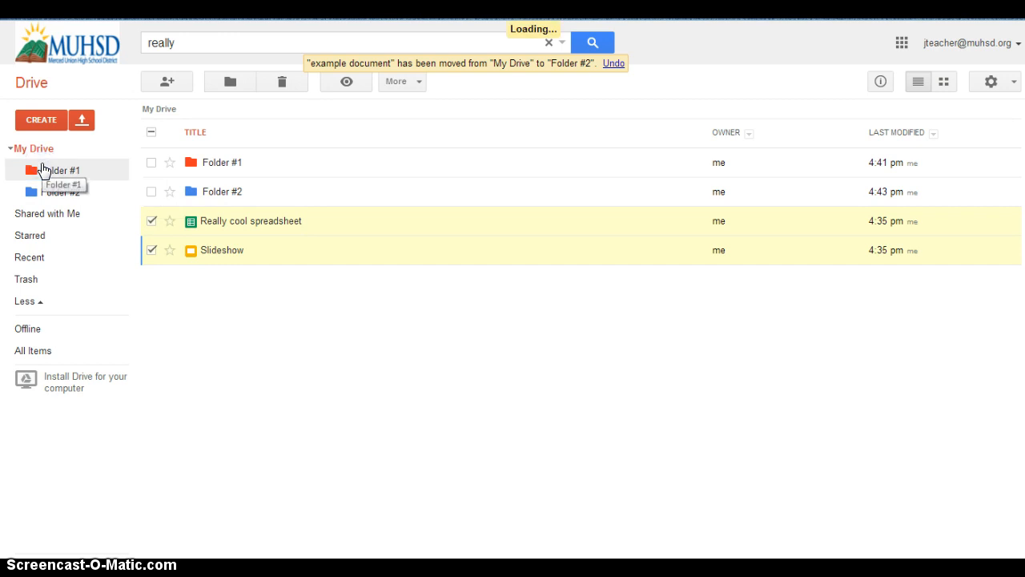
left_click(50, 171)
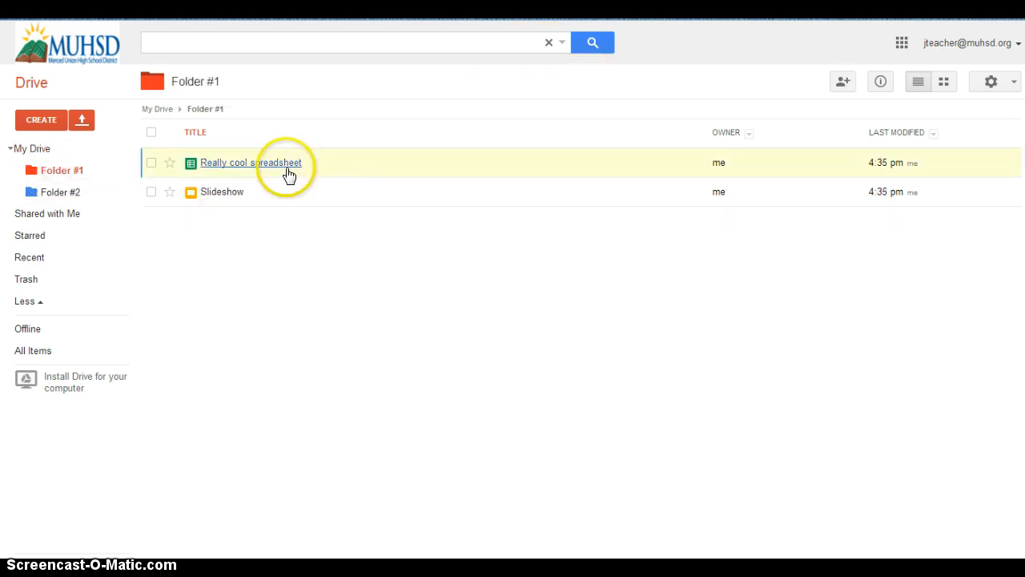
- Select all files in Folder #1, preview them by switching back and forth between the spreadsheet and the slideshow, and close the preview
left_click(151, 132)
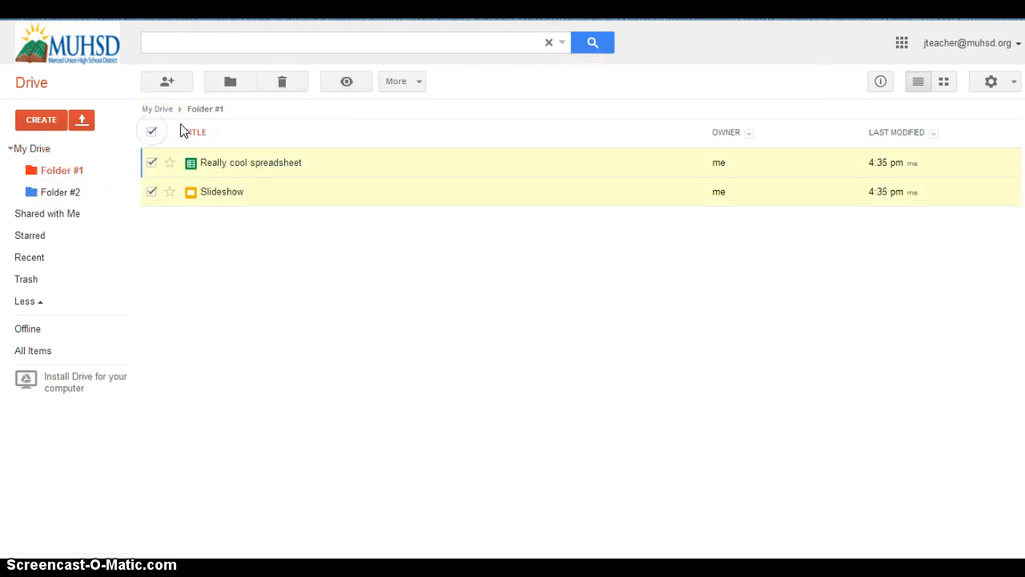
left_click(350, 82)
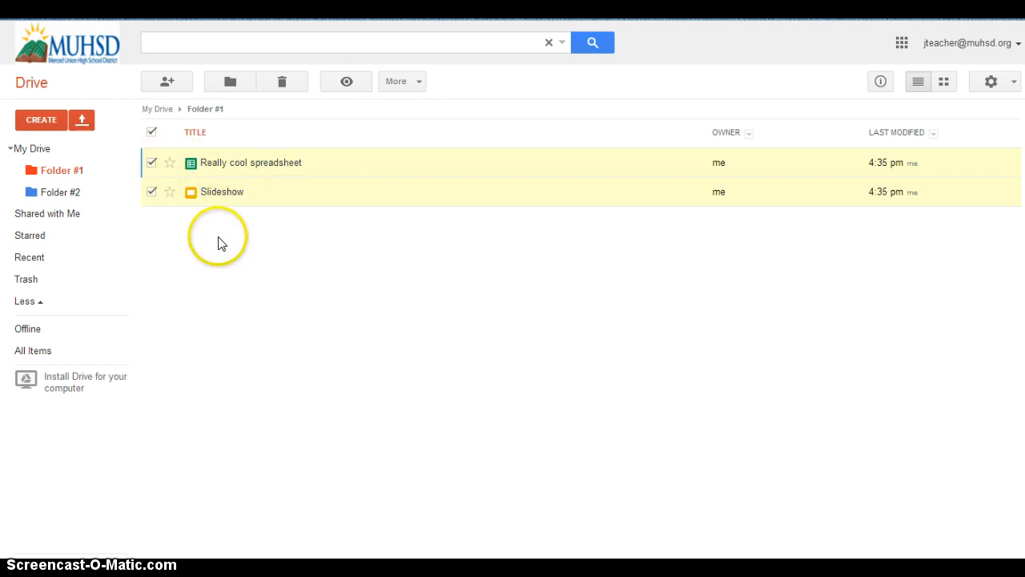
left_click(346, 81)
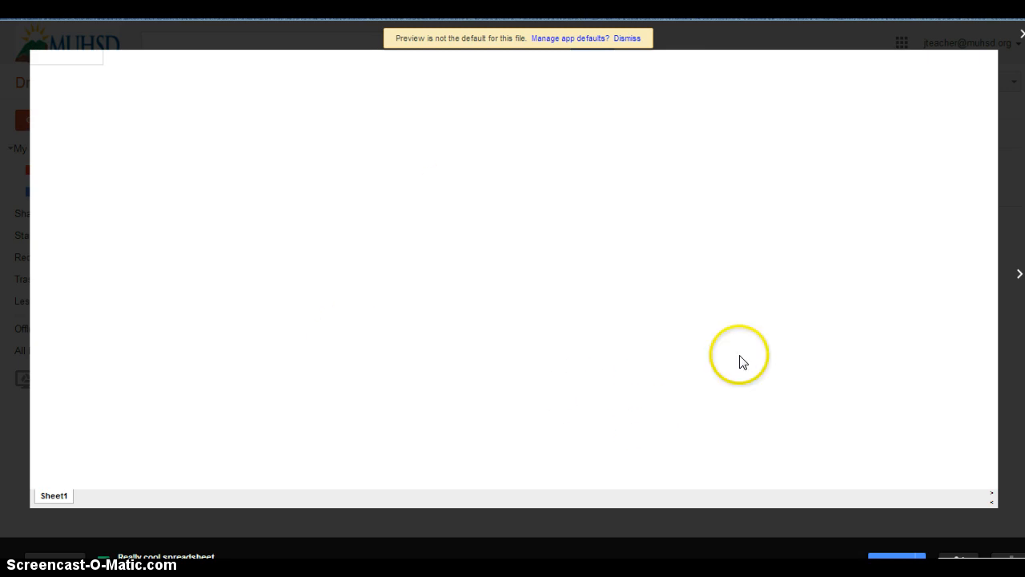
left_click(1016, 277)
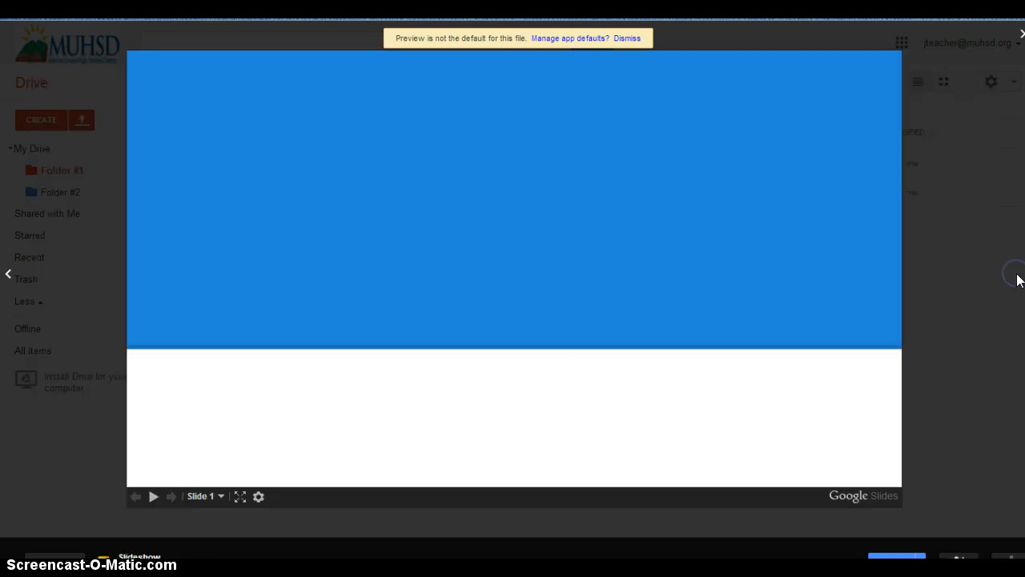
left_click(10, 276)
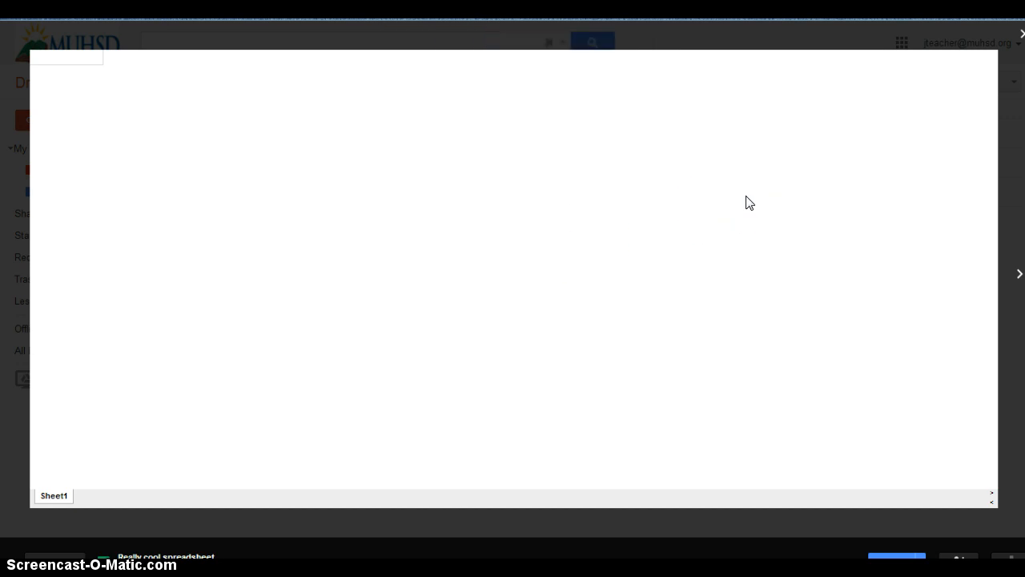
left_click(1019, 275)
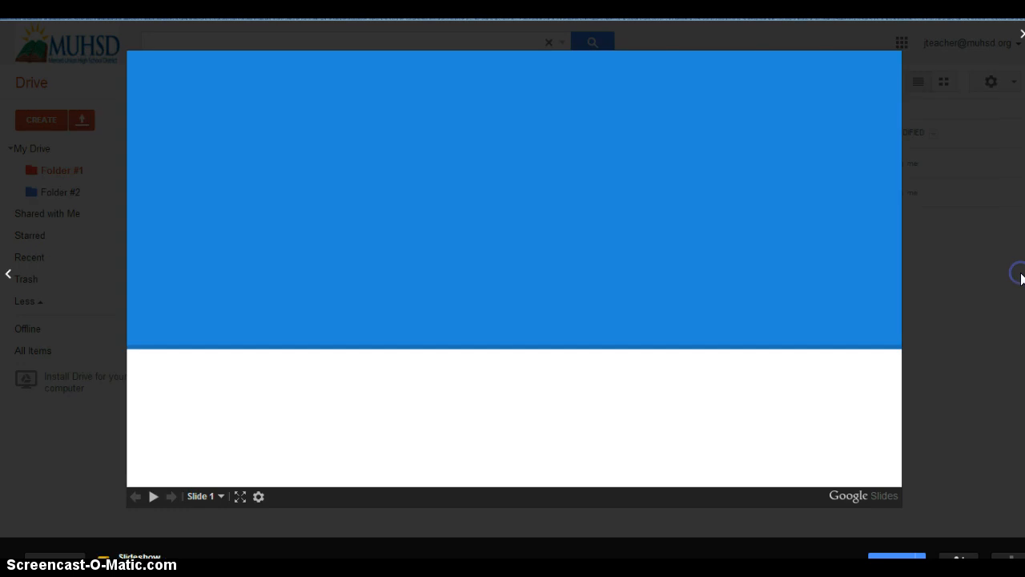
left_click(8, 276)
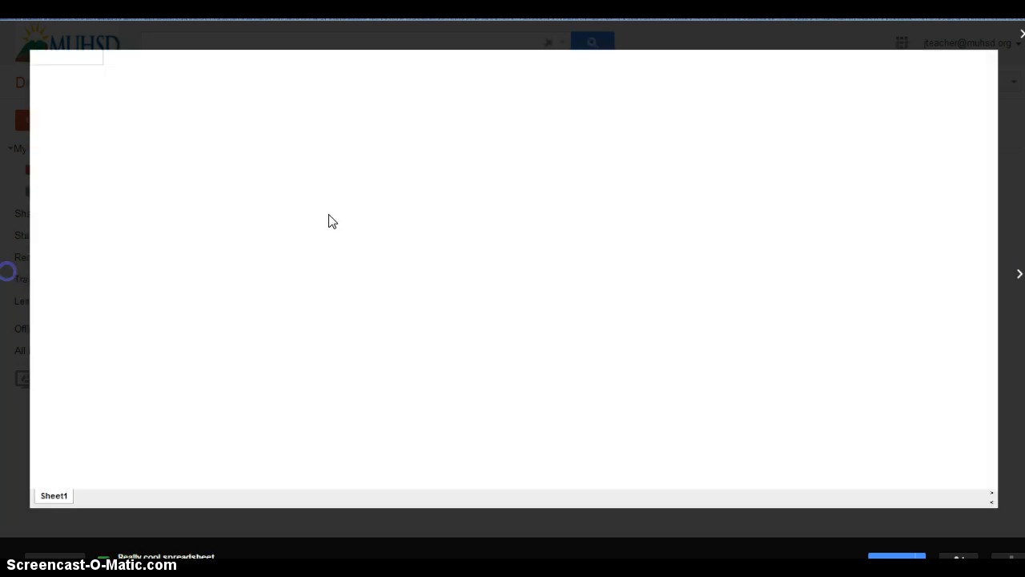
left_click(1020, 36)
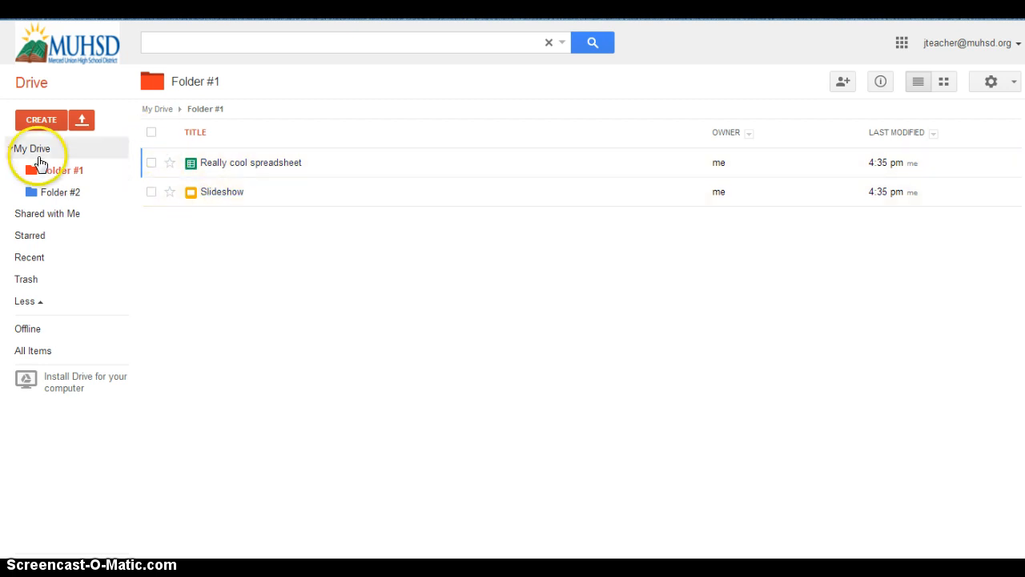
- Collapse the My Drive folder tree and review the actions available for "Really cool spreadsheet"
left_click(10, 150)
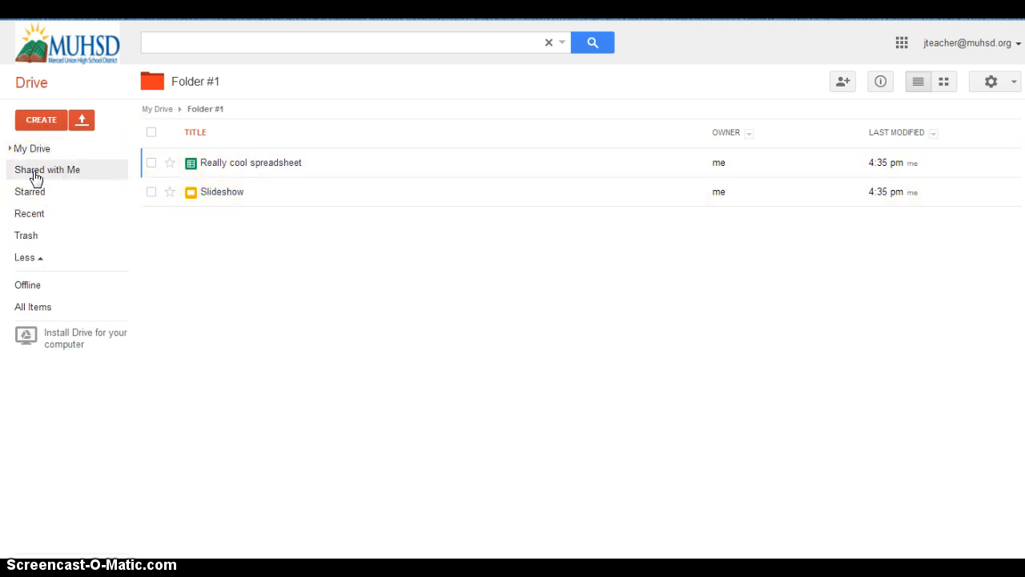
left_click(231, 166)
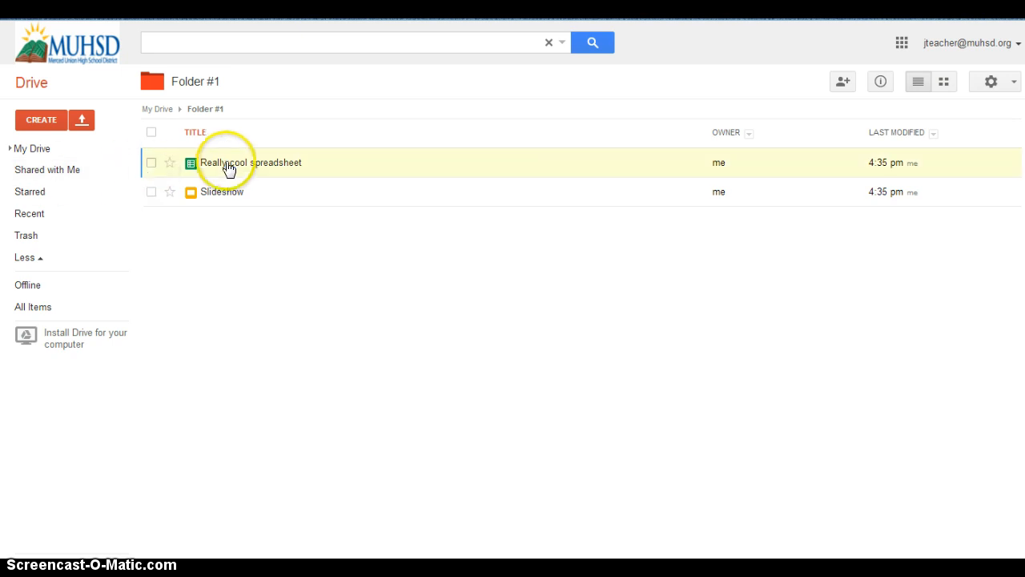
right_click(233, 166)
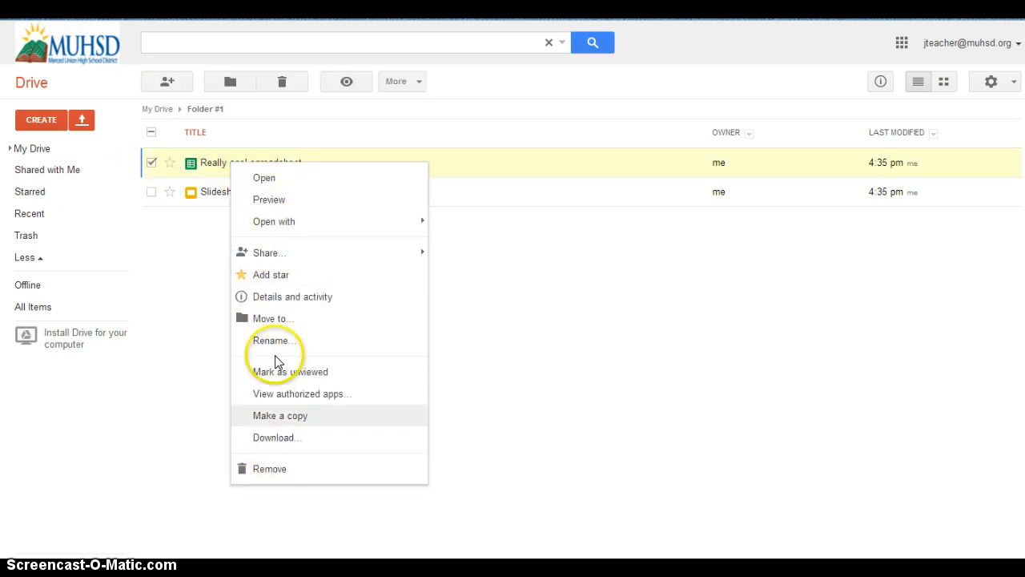
left_click(419, 82)
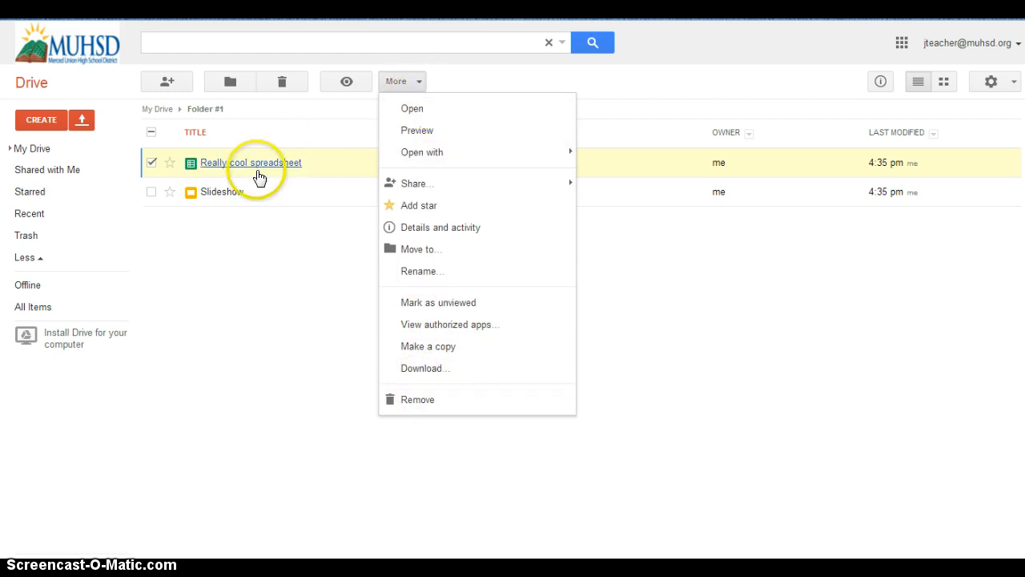
left_click(233, 291)
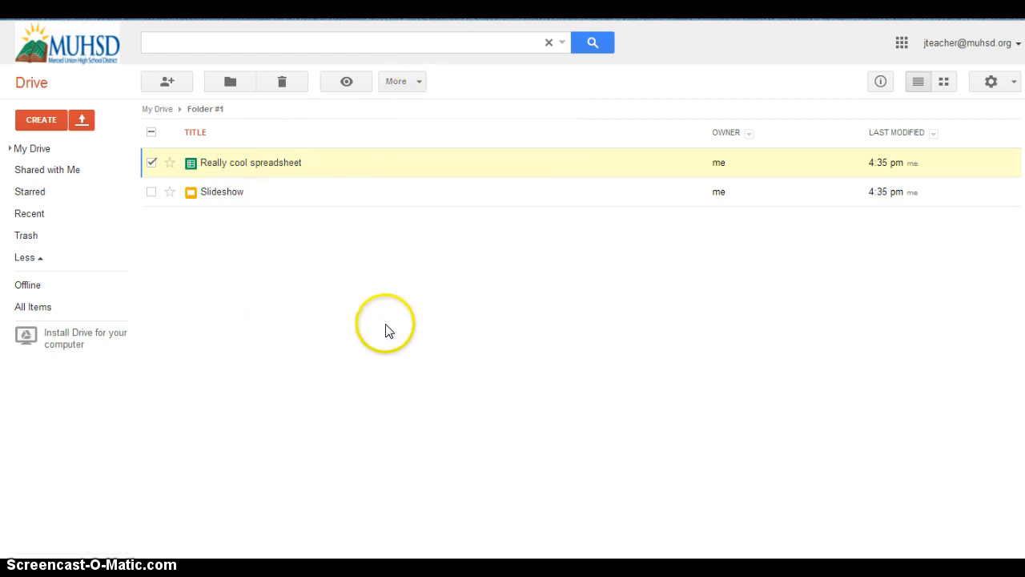